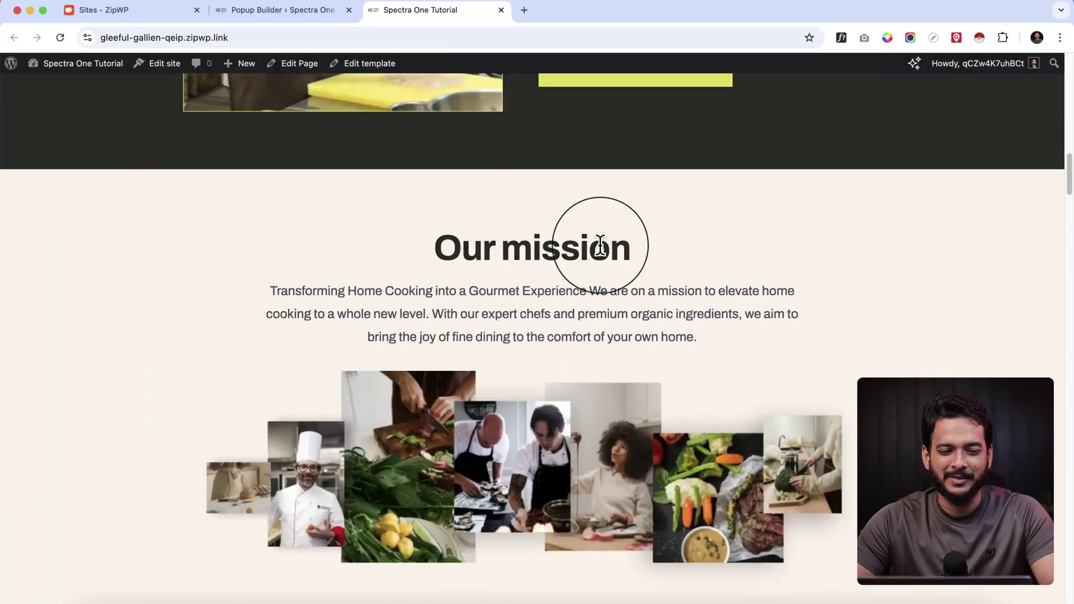
- Switch to the site's admin tab and open the Site Editor's Design panel
scroll(597, 243, "down", 5)
scroll(598, 244, "up", 15)
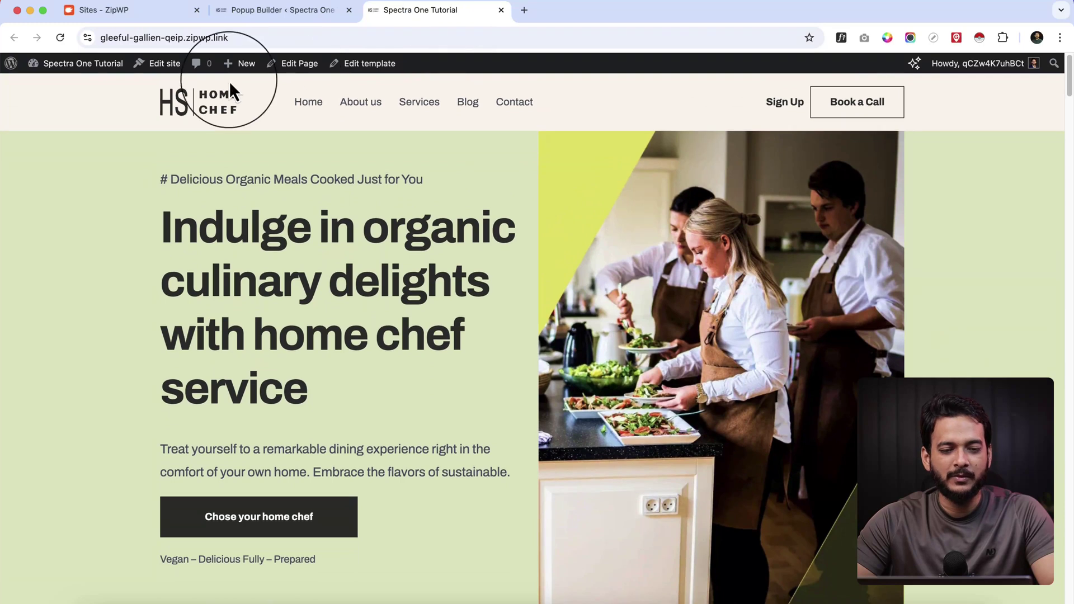
mouse_move(246, 66)
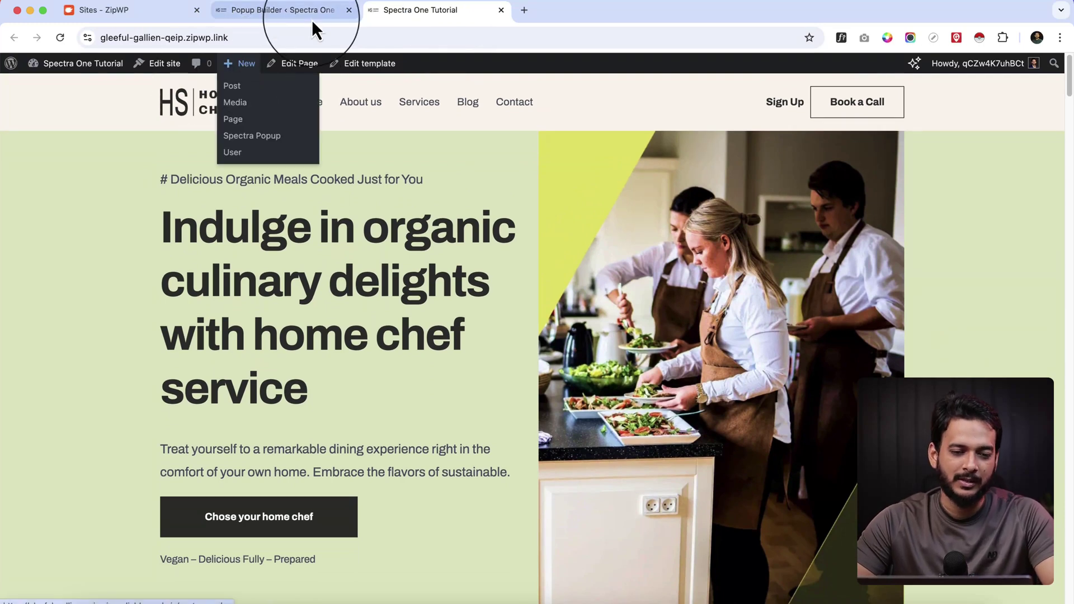
left_click(254, 15)
mouse_move(42, 344)
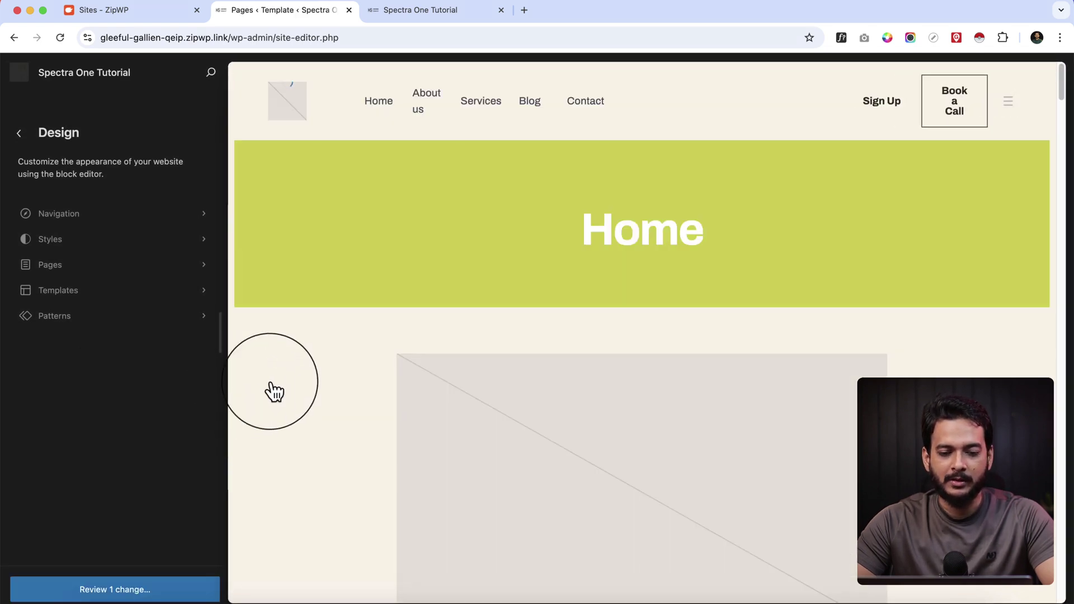
- Enter edit mode and open the Pages template by searching 'page' in the command palette
left_click(274, 391)
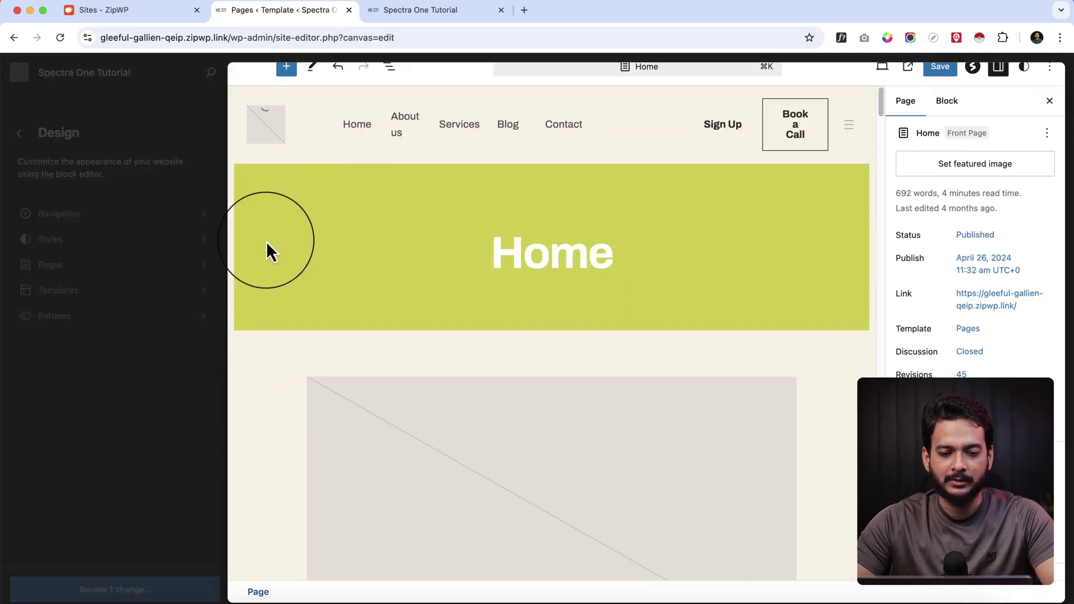
left_click(564, 79)
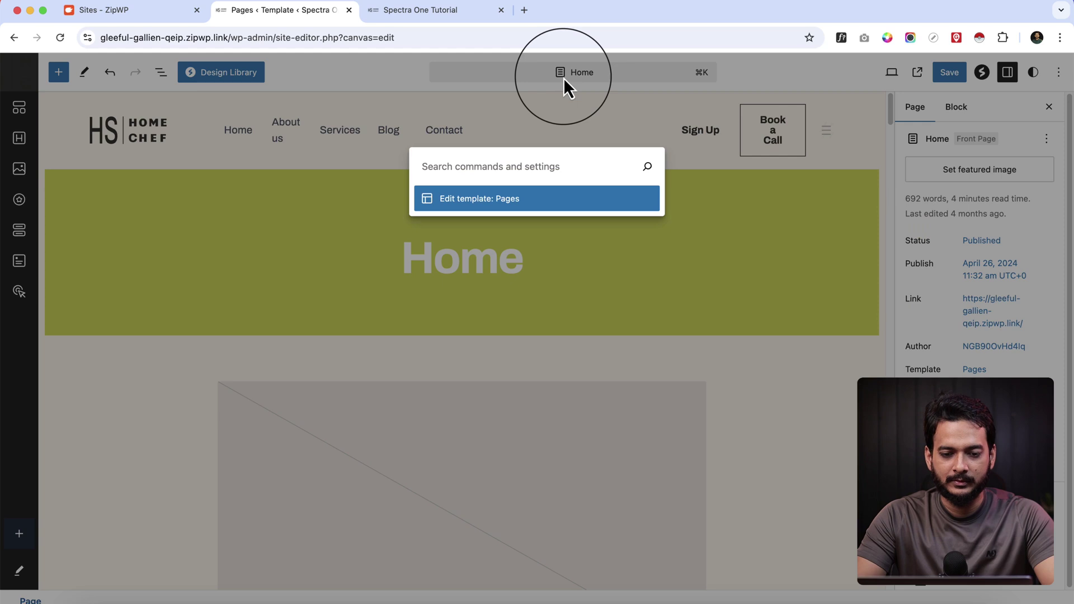
type("page")
key("Down")
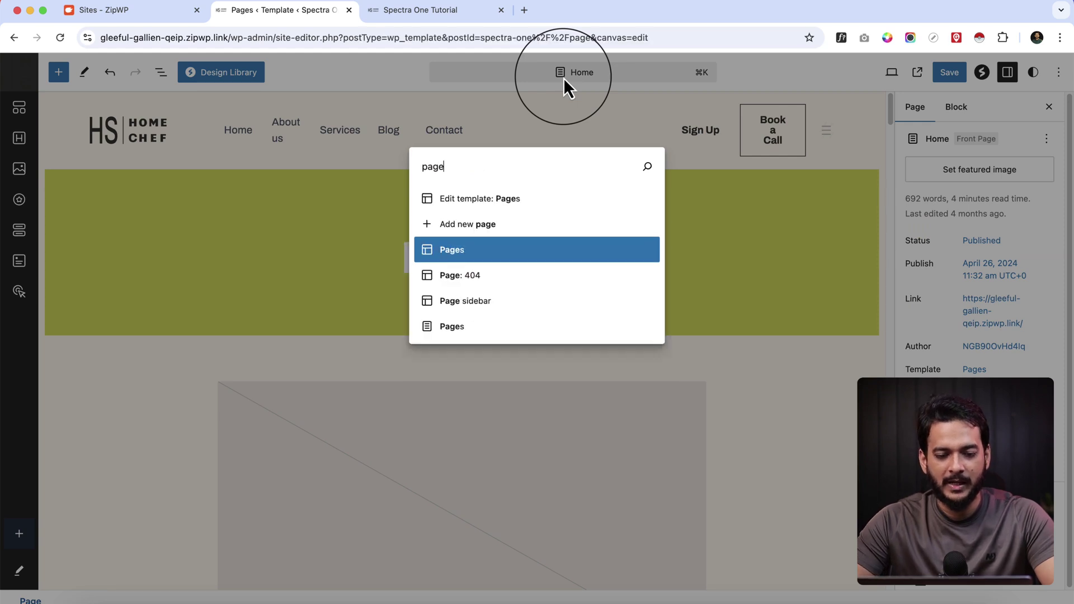
key("Return")
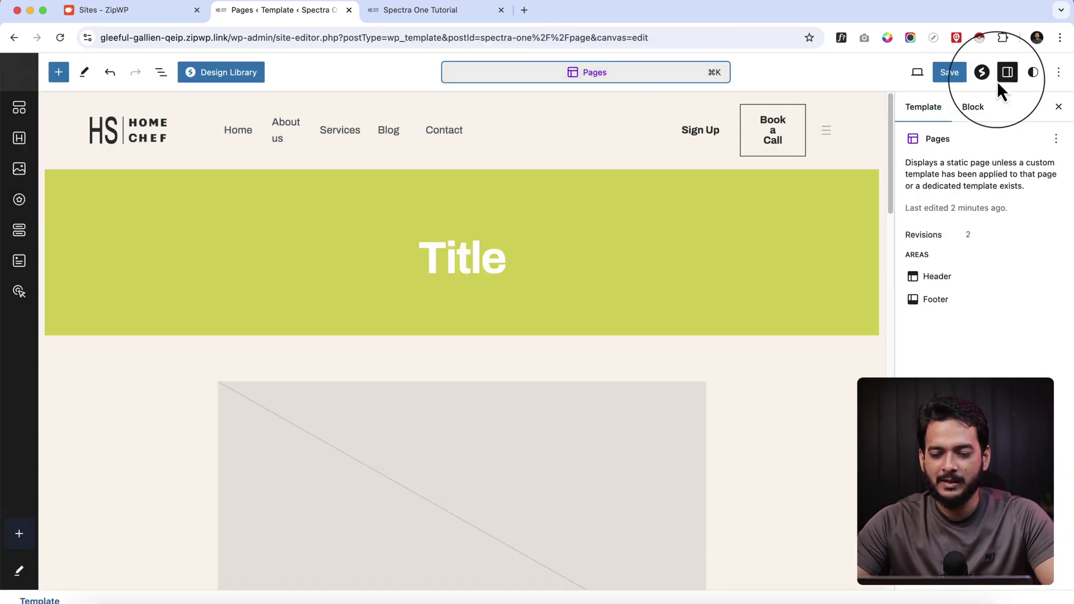
- Turn on Scroll To Top in Spectra Page Settings and save the template
left_click(982, 72)
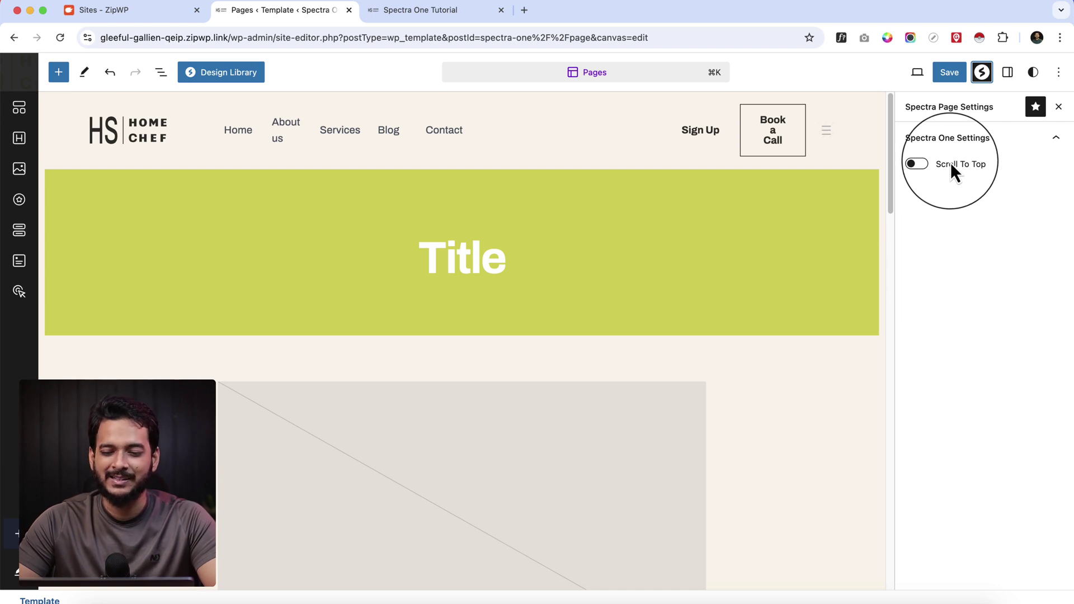
left_click(923, 170)
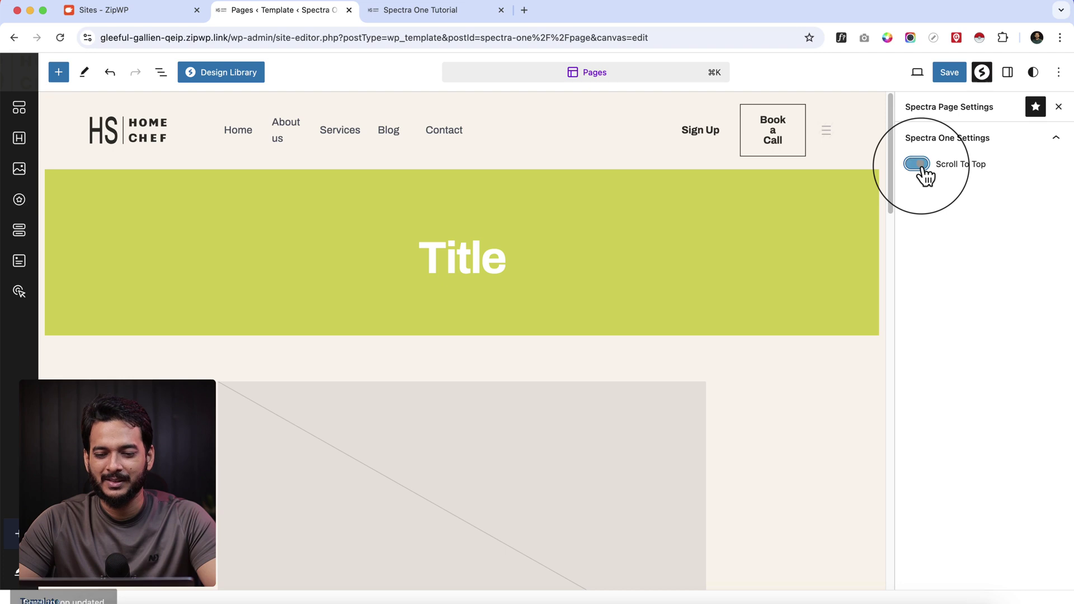
left_click(964, 76)
left_click(964, 75)
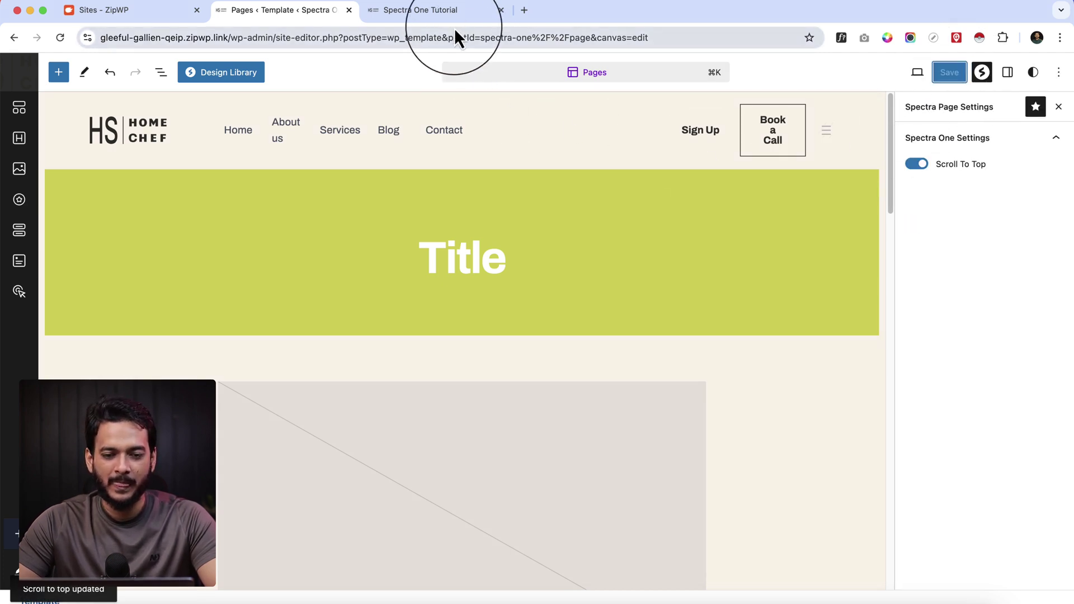
- Reload the live homepage, scroll to the bottom, and use the yellow scroll-to-top button
left_click(442, 11)
key("super+l")
key("Return")
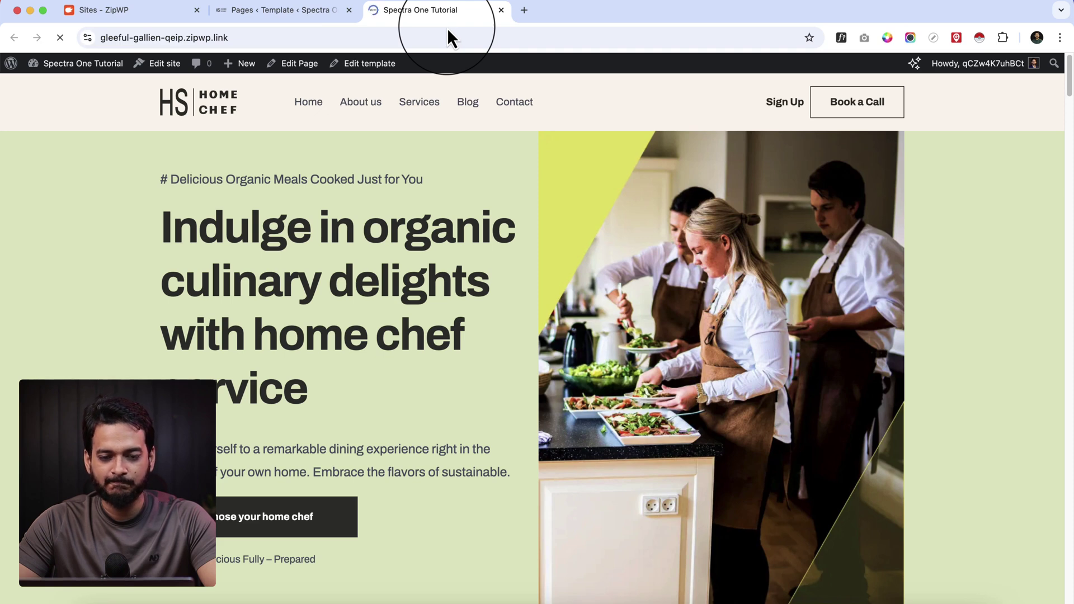
scroll(486, 407, "down", 10)
scroll(486, 407, "down", 15)
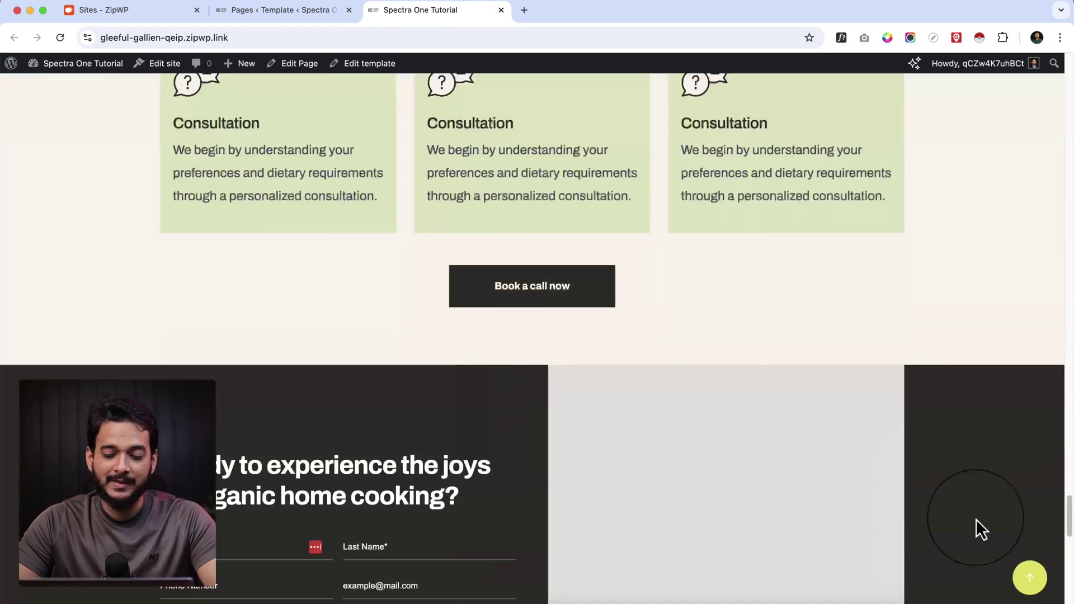
scroll(937, 505, "down", 10)
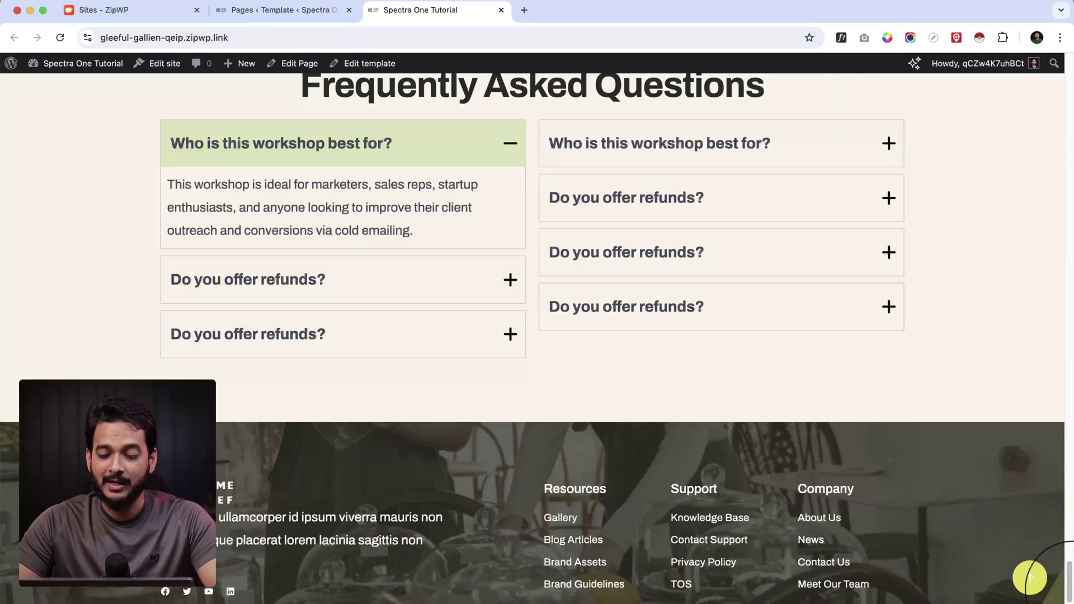
scroll(1005, 588, "down", 3)
left_click(1029, 579)
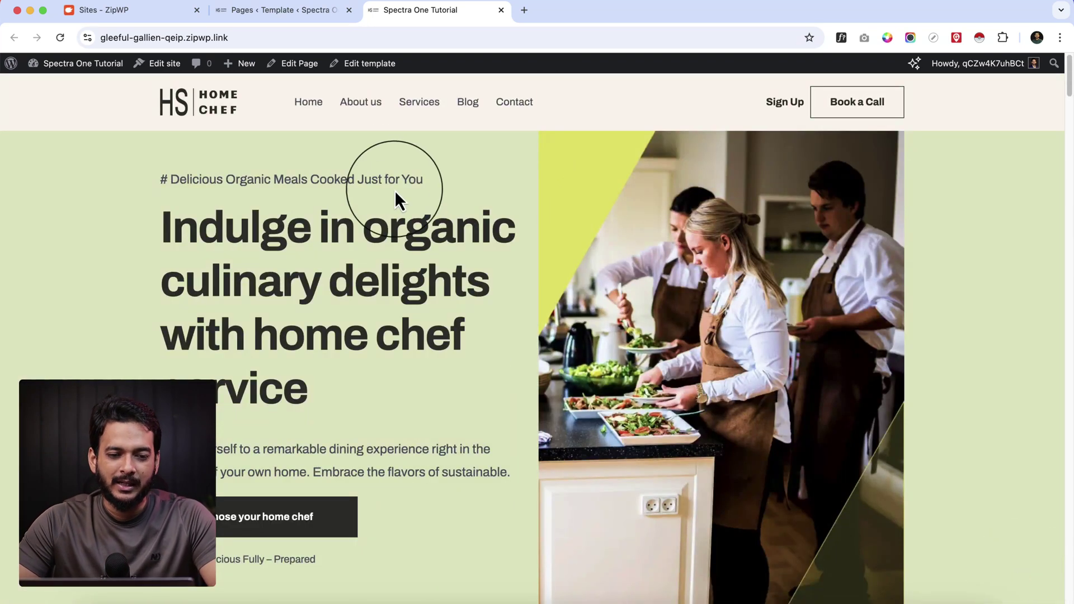
- Select the Header block in List View, enable Sticky Header, and save the template
left_click(291, 12)
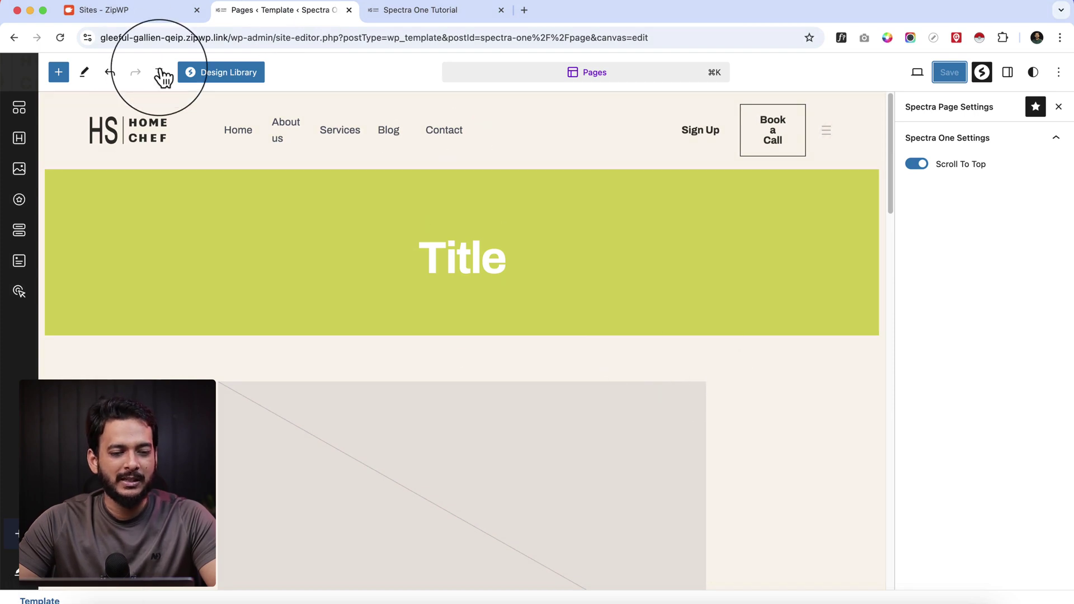
left_click(161, 72)
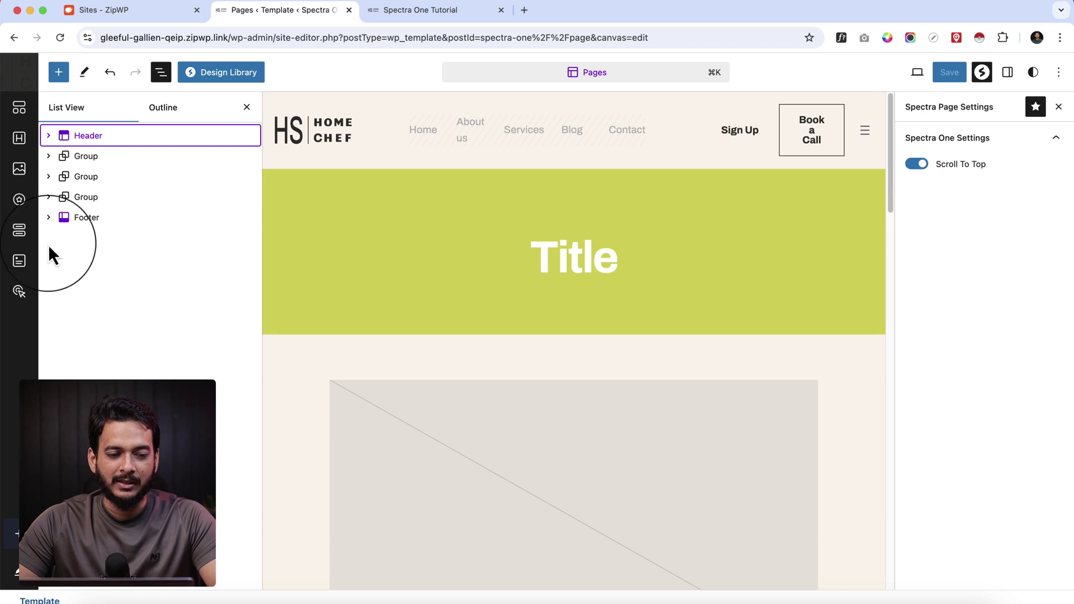
left_click(137, 140)
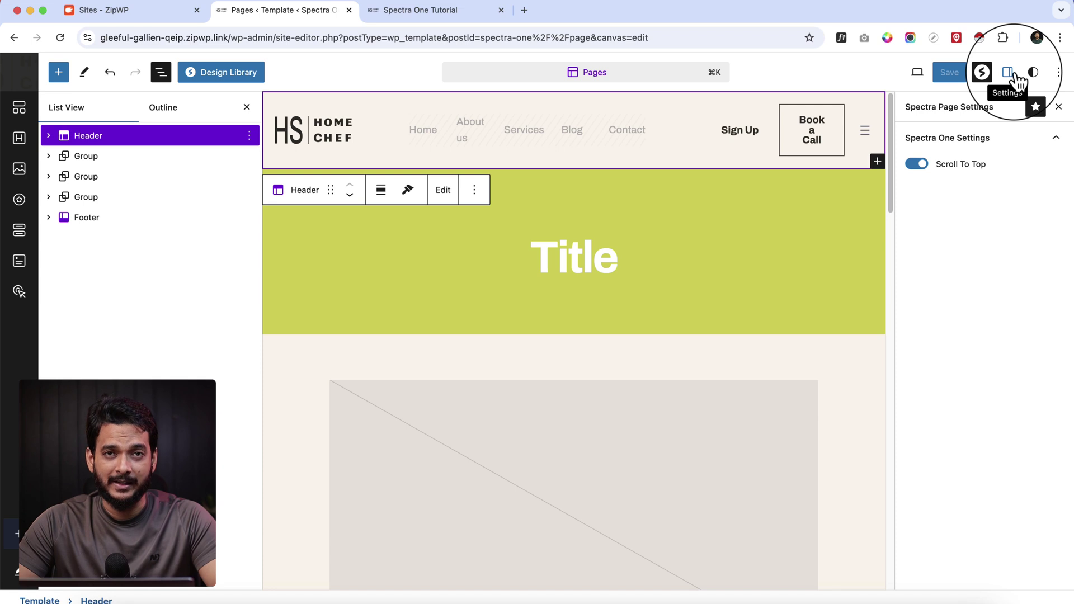
left_click(1014, 77)
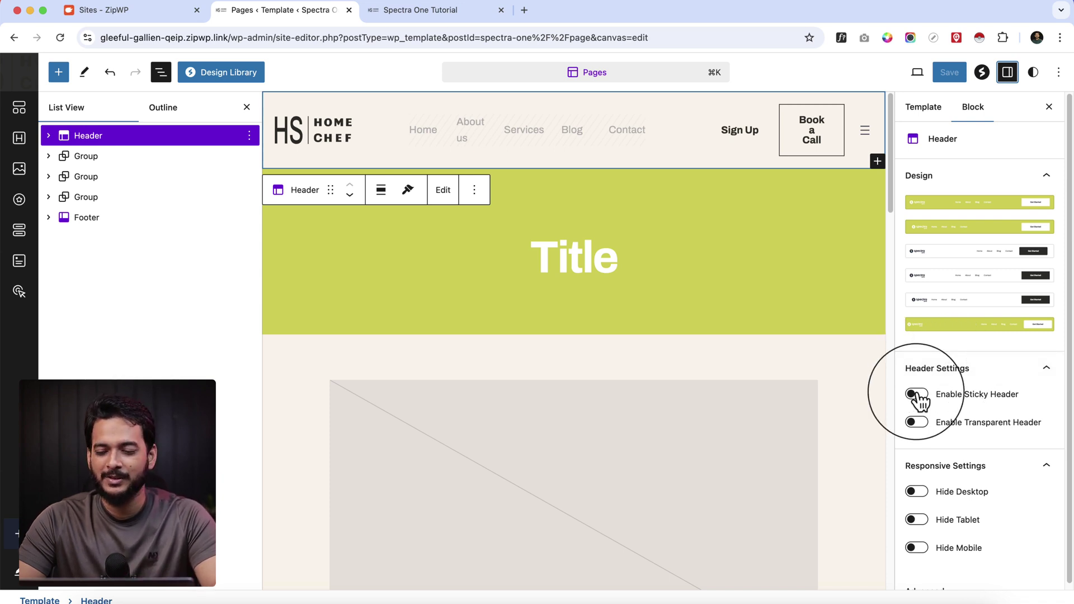
left_click(917, 394)
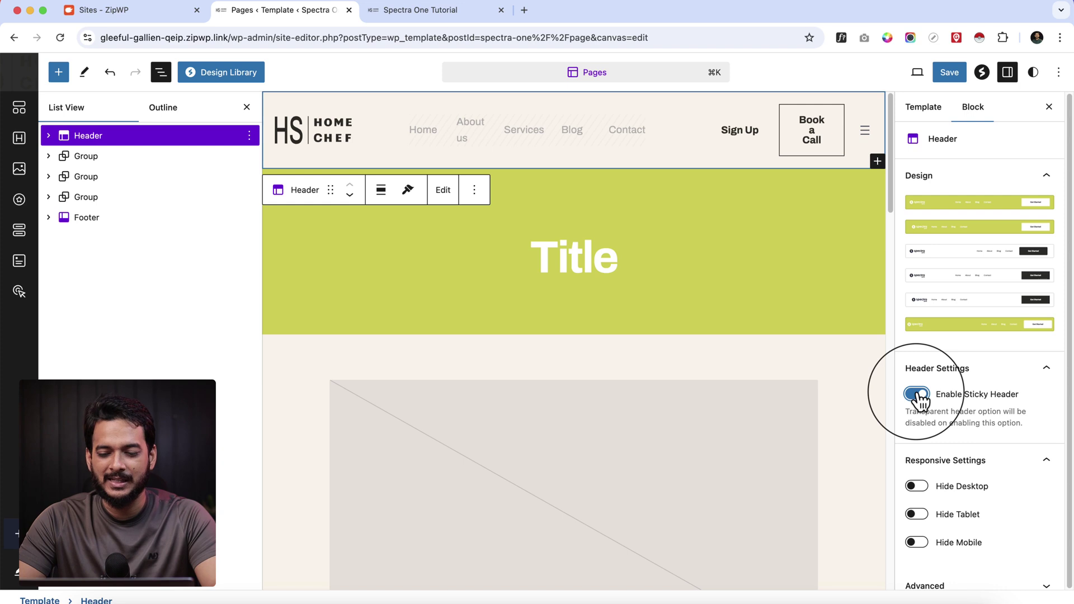
left_click(962, 66)
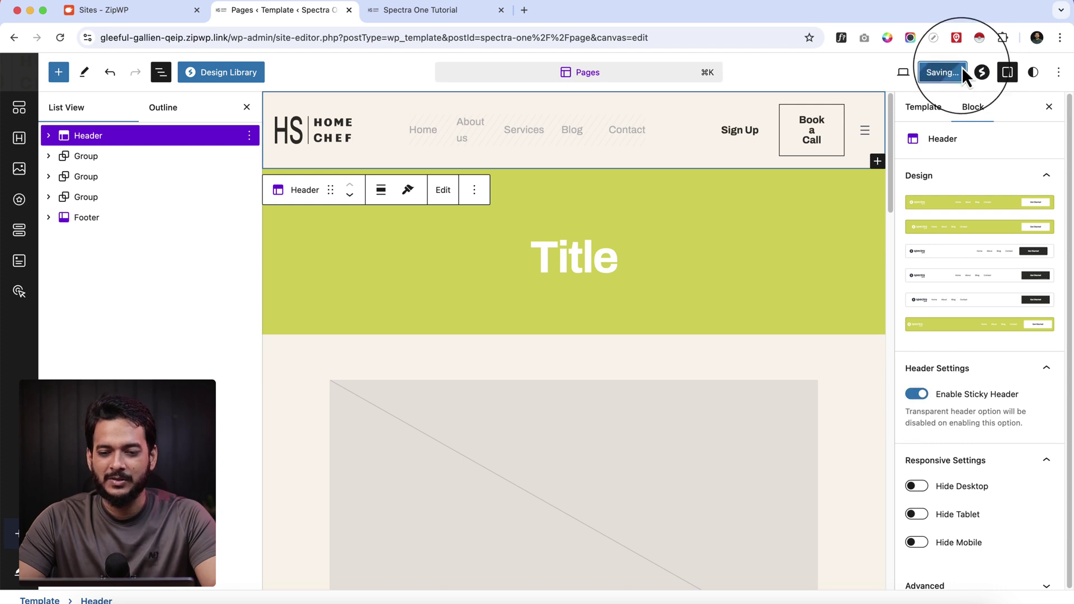
left_click(432, 18)
- Reload the live homepage and scroll down and up to confirm the Home Chef header stays pinned
left_click(437, 35)
key("Return")
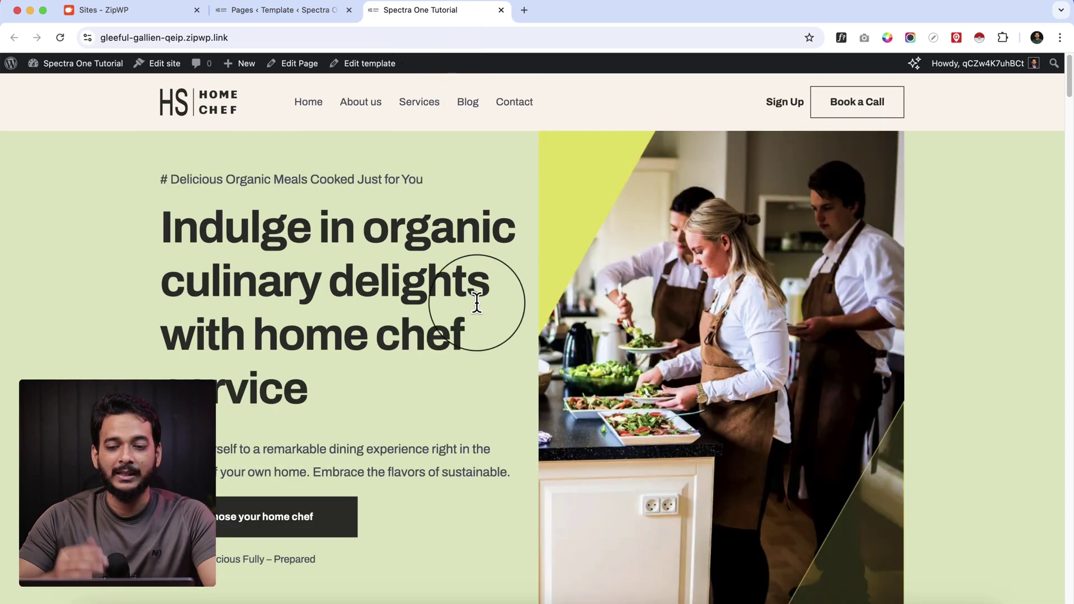
scroll(477, 303, "down", 5)
scroll(478, 304, "down", 20)
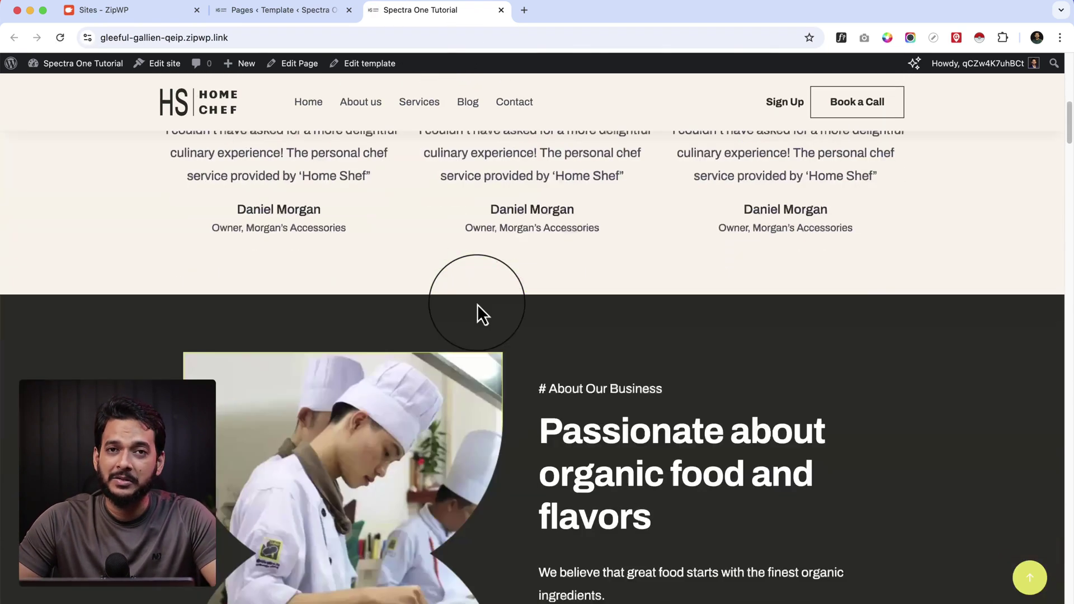
scroll(477, 303, "down", 15)
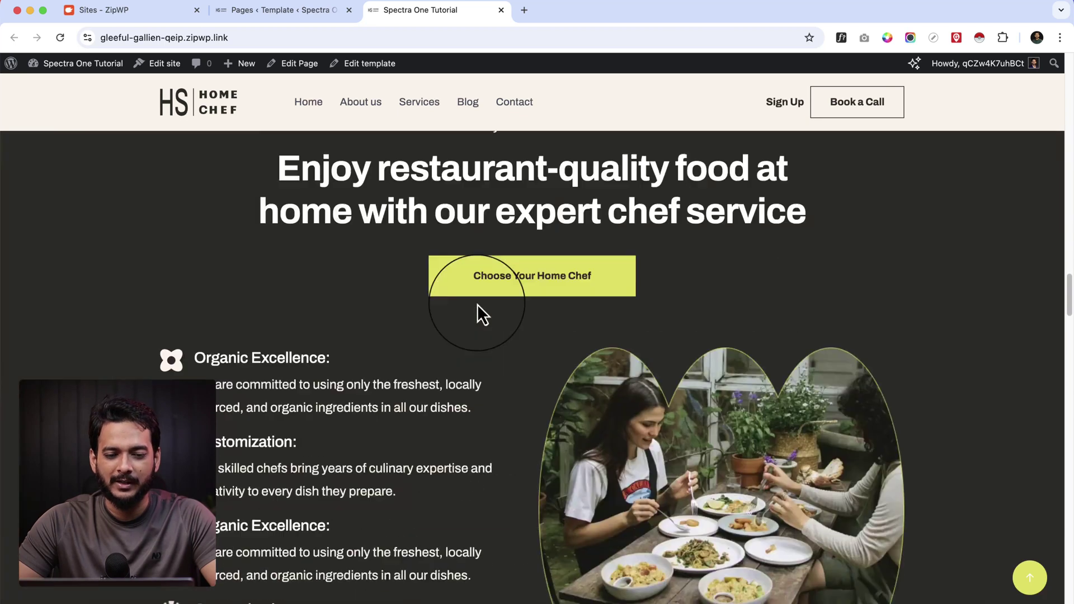
scroll(478, 304, "up", 1)
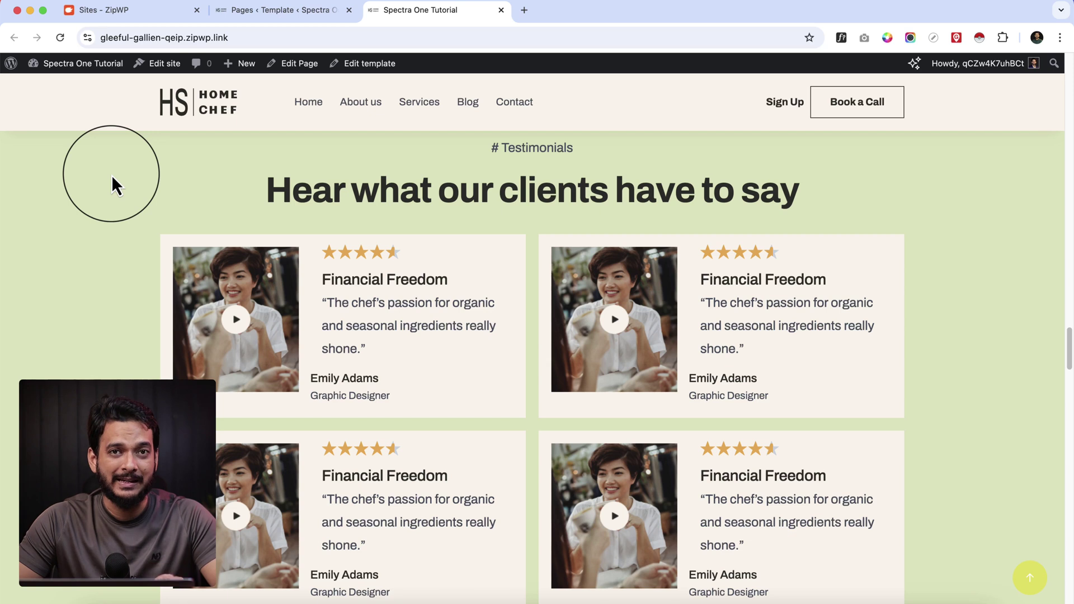
scroll(112, 175, "down", 4)
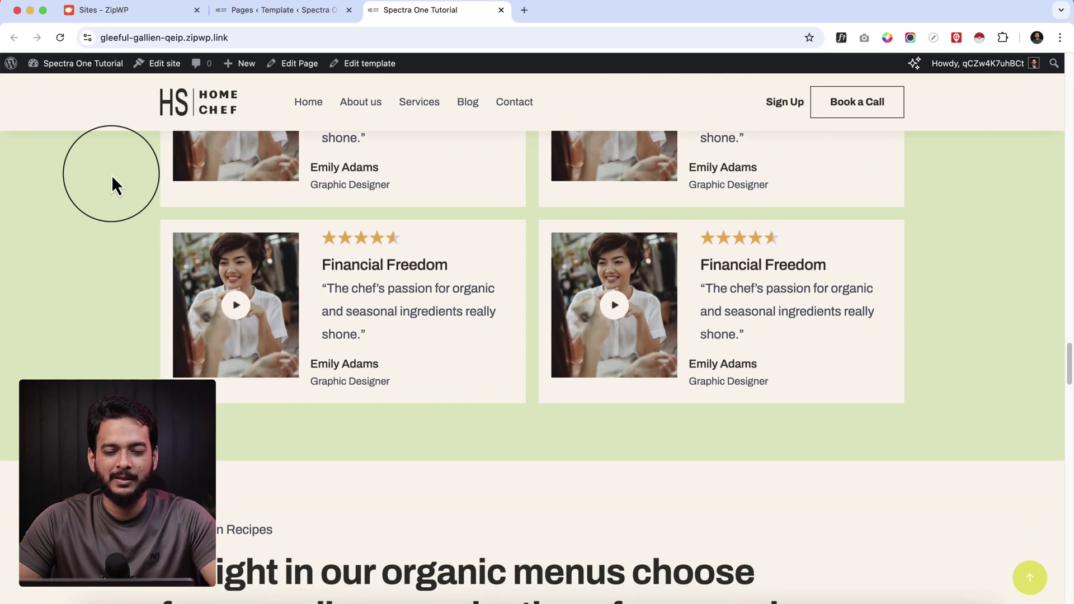
scroll(112, 174, "up", 20)
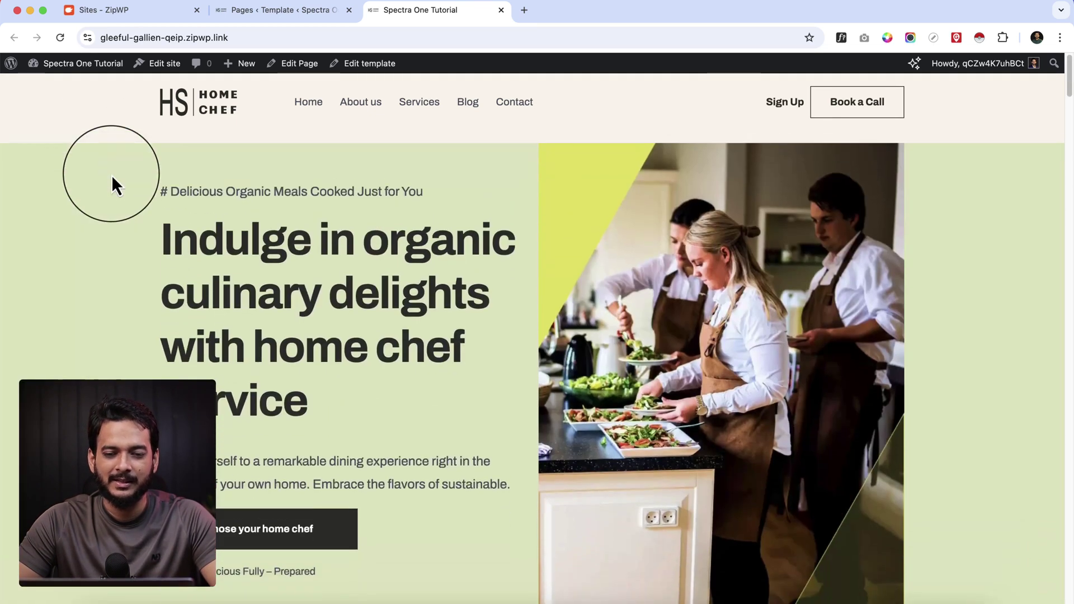
- Turn off Sticky Header, enable Transparent Header on the Header block, and save the template
left_click(264, 11)
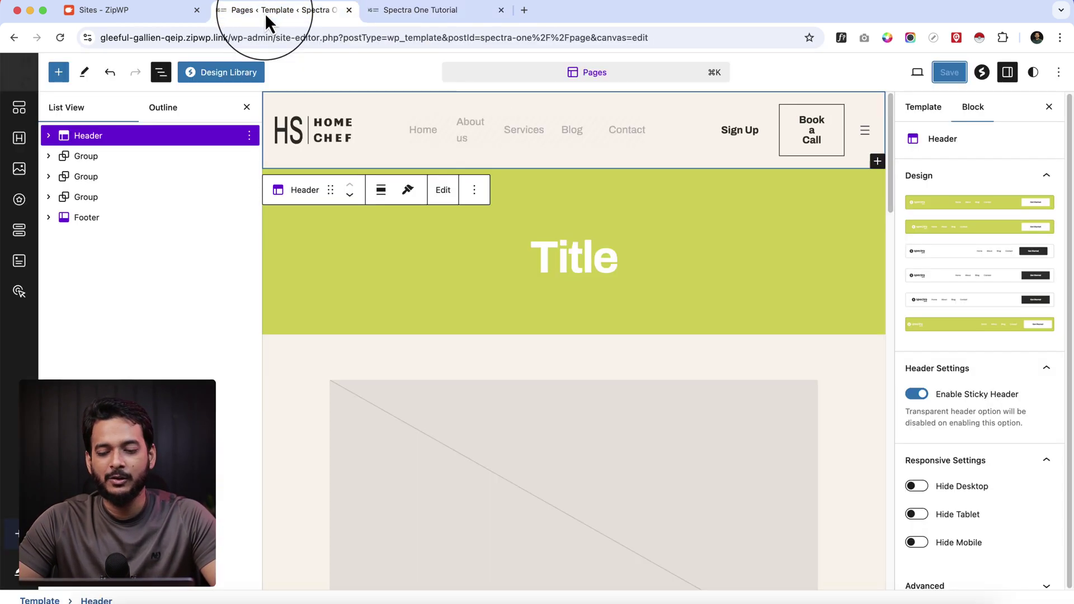
left_click(917, 394)
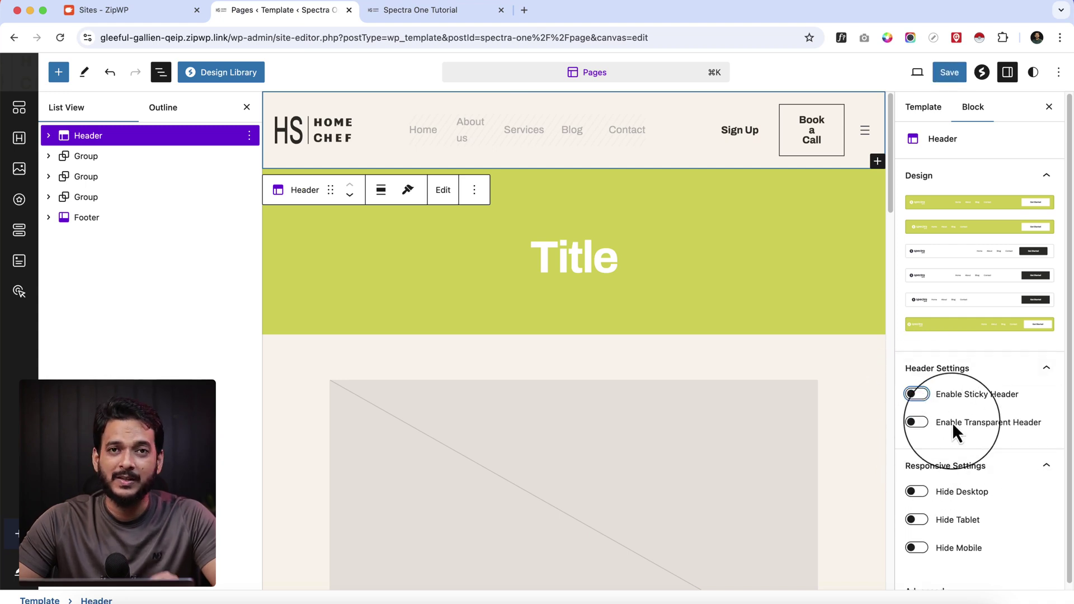
left_click(921, 423)
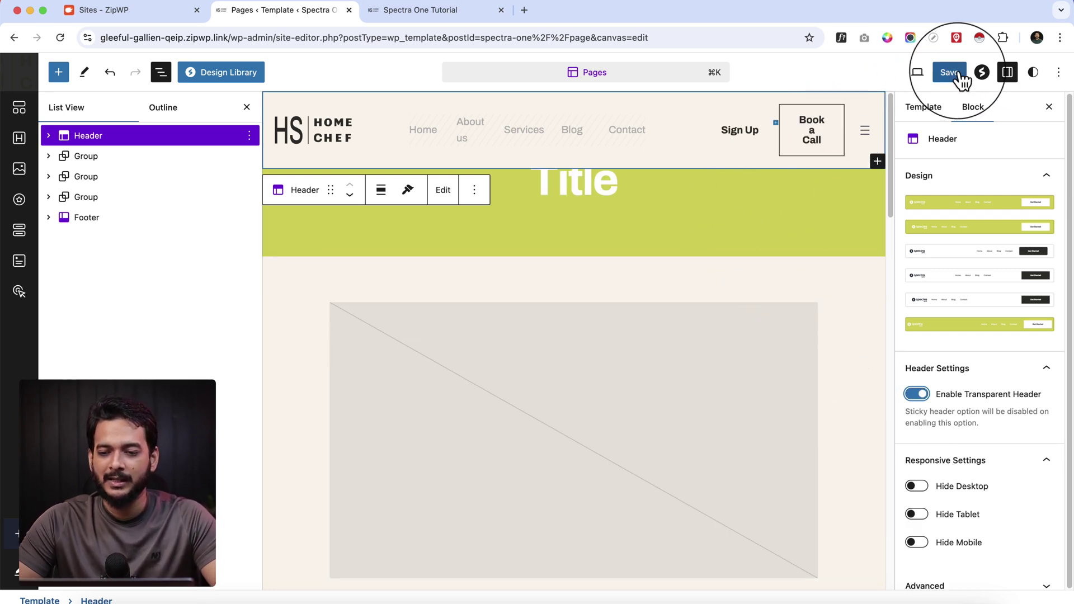
left_click(949, 72)
- Reload the live homepage and scroll to check the header, then return to the editor
left_click(421, 10)
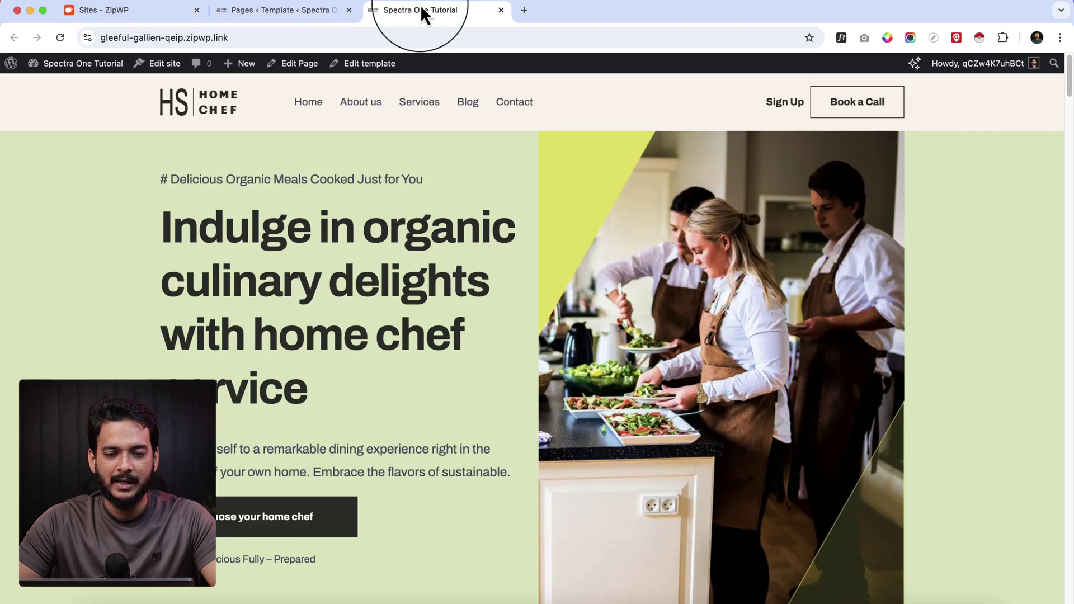
key("super+r")
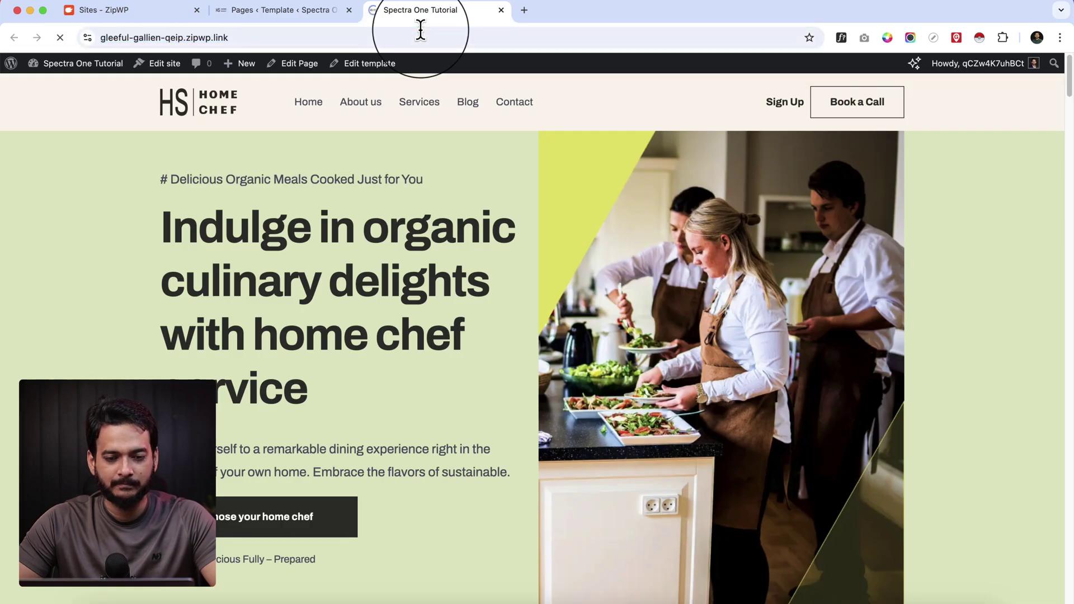
scroll(409, 185, "down", 8)
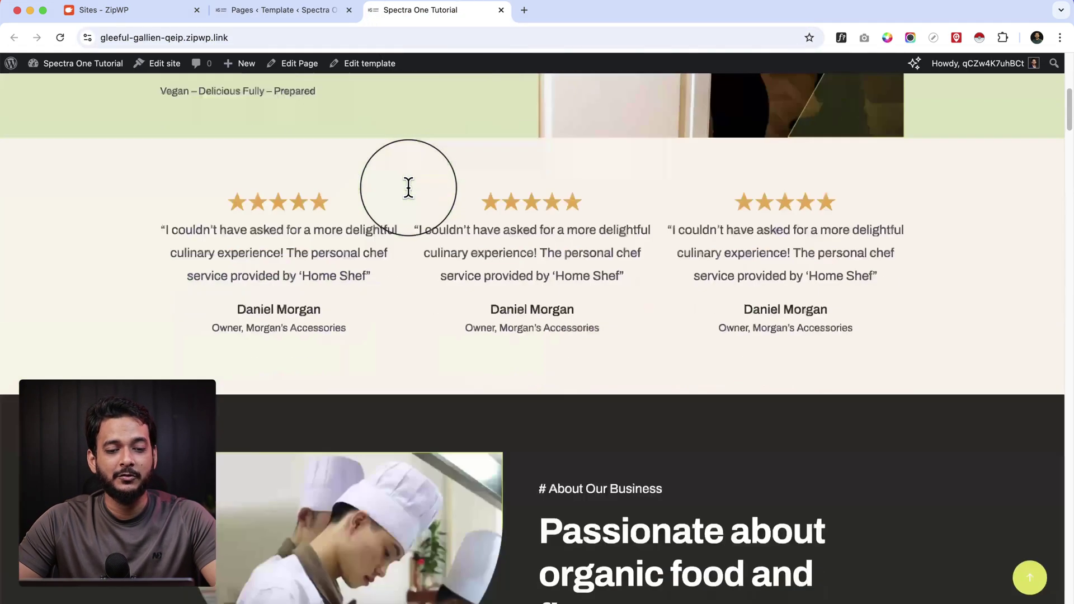
scroll(408, 189, "down", 10)
scroll(408, 189, "up", 20)
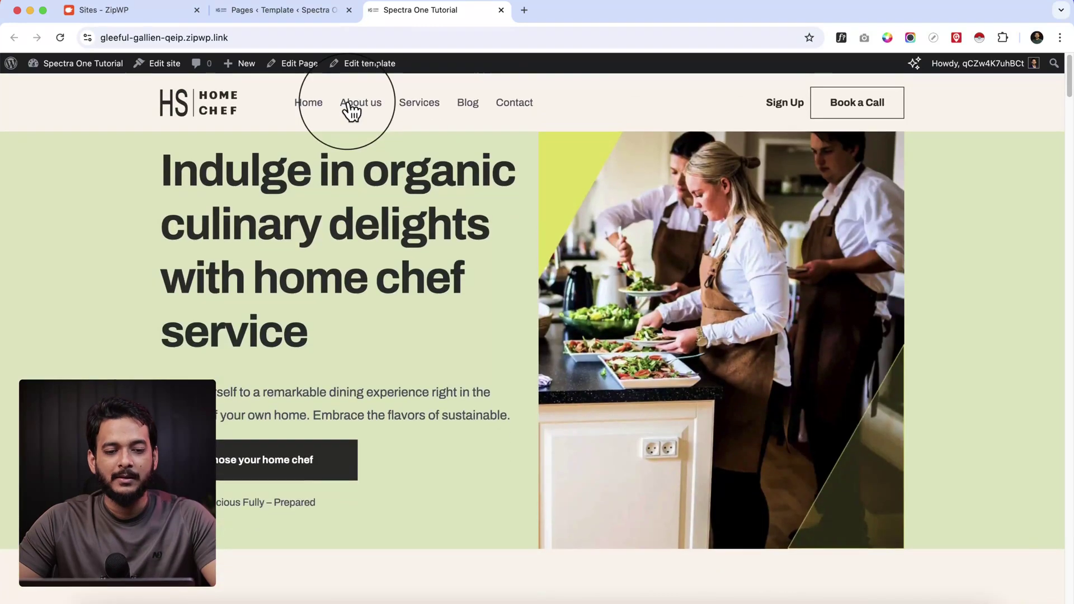
left_click(304, 16)
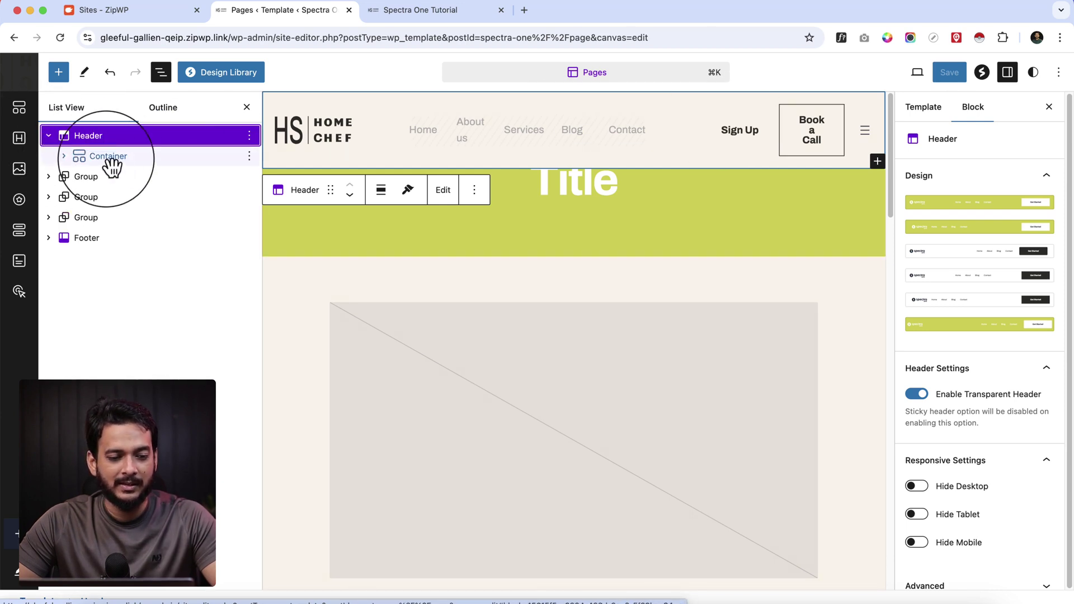
- Clear the background colour of the header's Container block and save the template
left_click(112, 161)
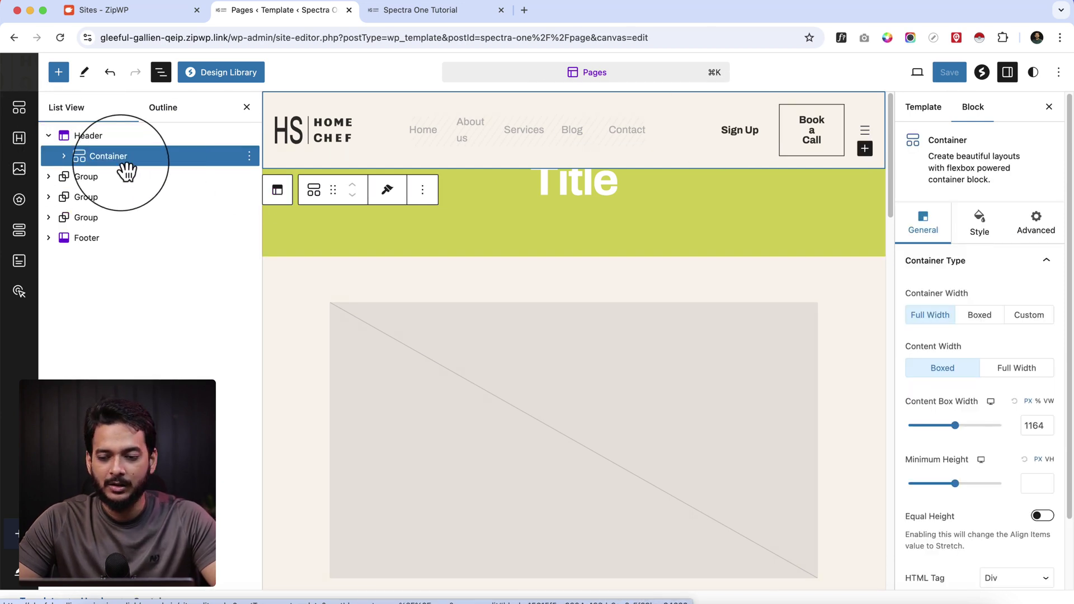
left_click(1001, 233)
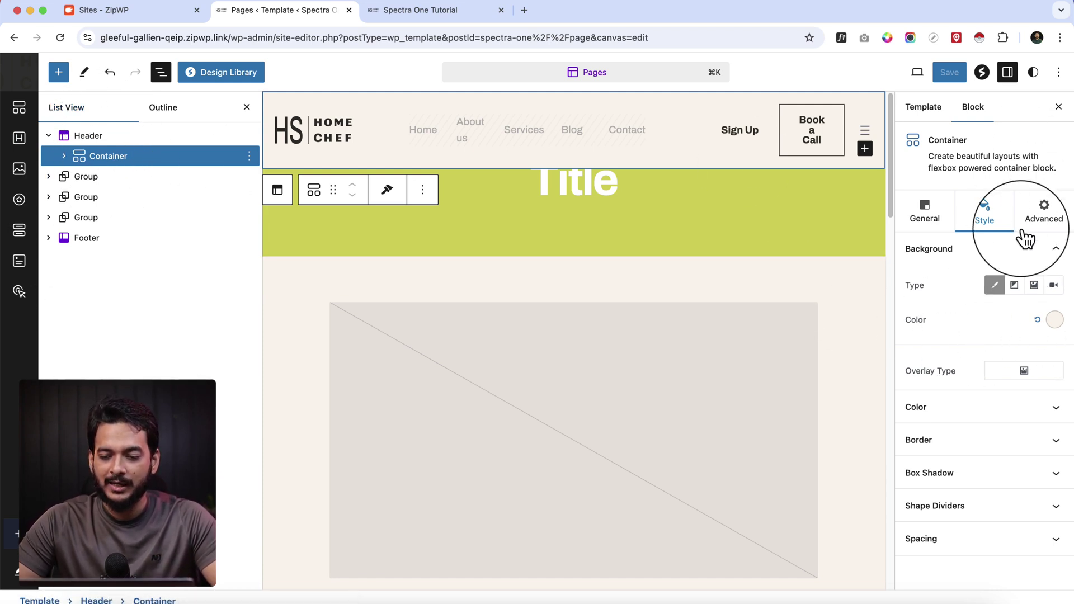
left_click(1039, 320)
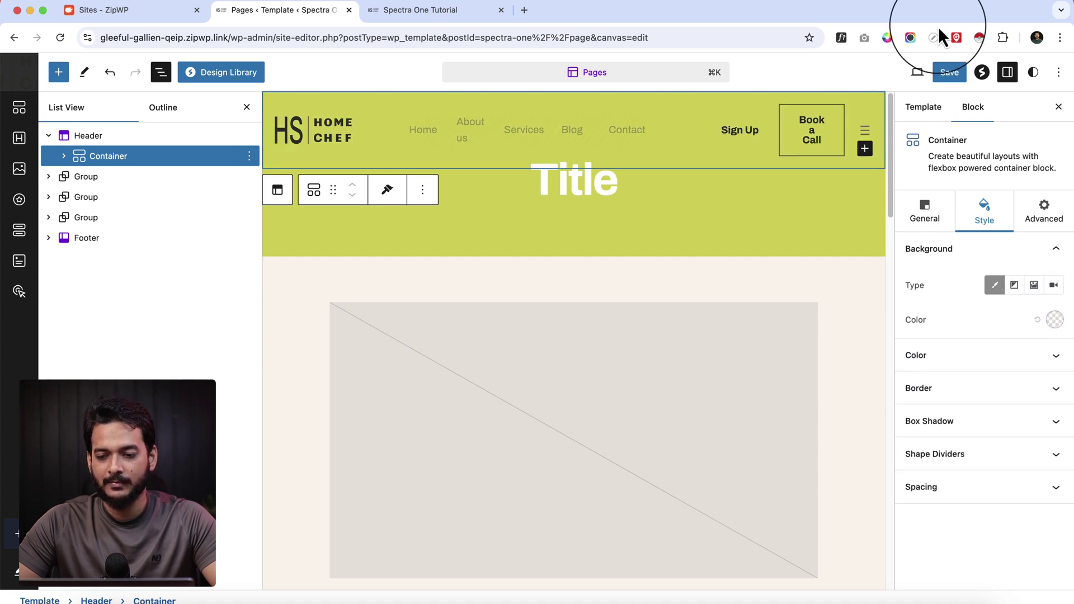
left_click(948, 73)
left_click(945, 74)
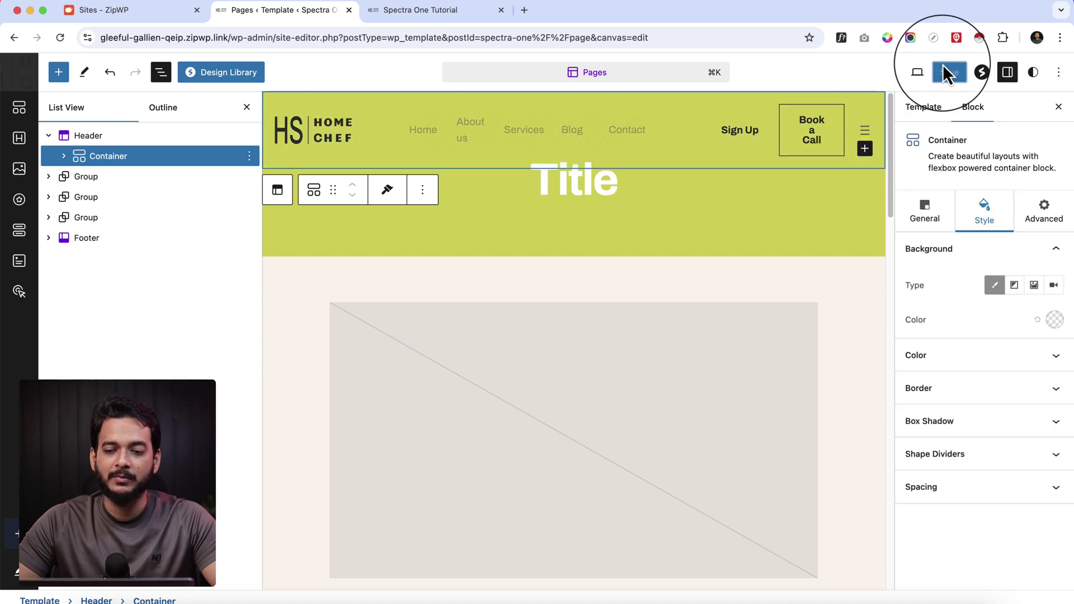
- Reload the live site tab to see the cleared header background
left_click(410, 10)
left_click(423, 37)
key("Return")
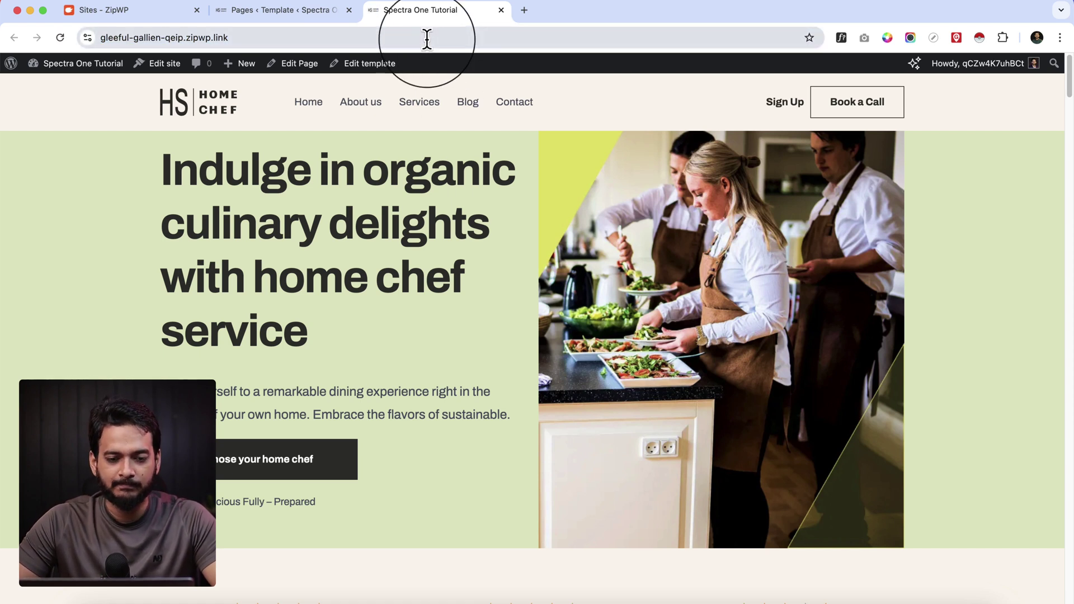
- Reload the live homepage and scroll to inspect the transparent header over the green hero
left_click(427, 38)
key("Return")
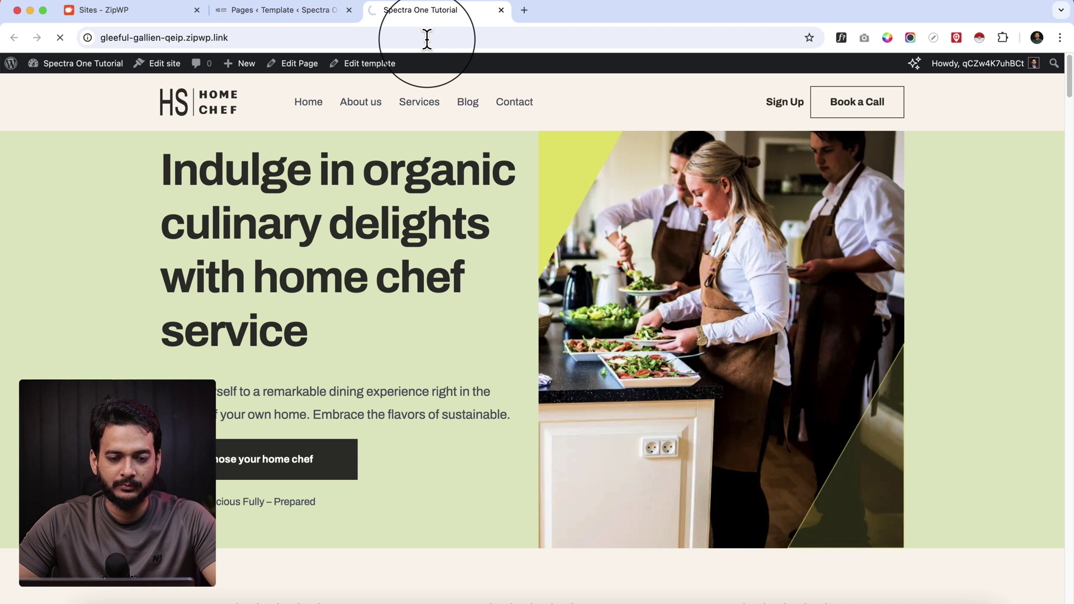
scroll(373, 235, "down", 5)
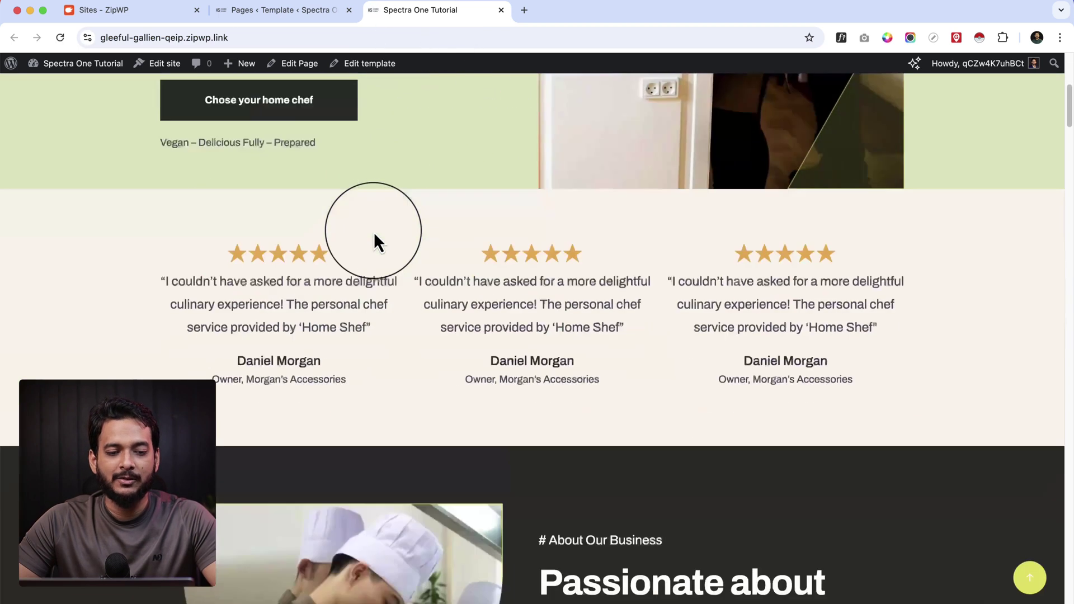
scroll(373, 232, "up", 10)
scroll(373, 232, "down", 2)
scroll(374, 231, "up", 1)
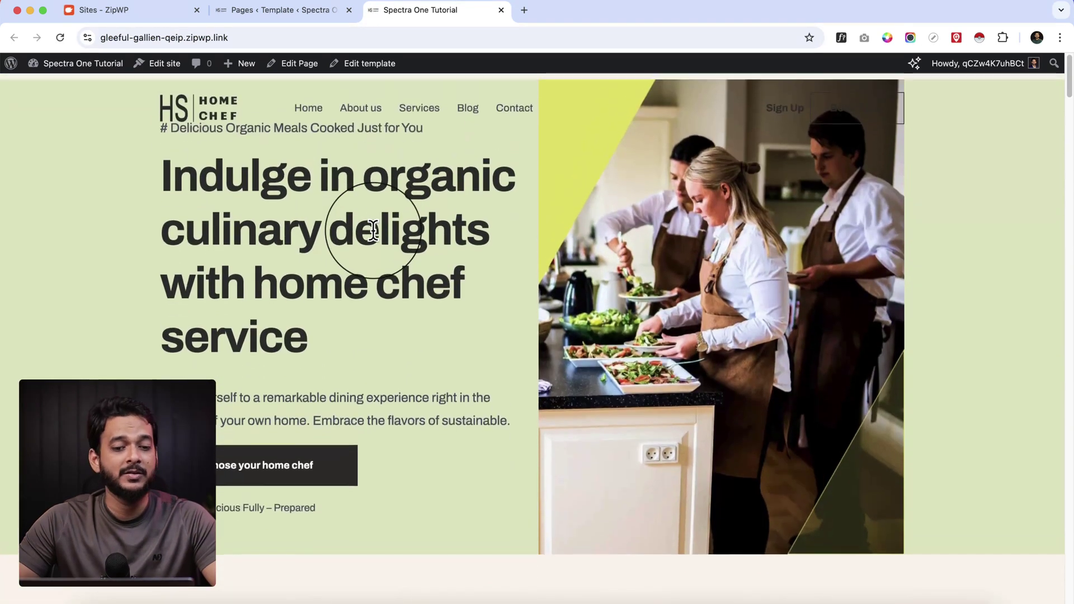
scroll(373, 230, "down", 1)
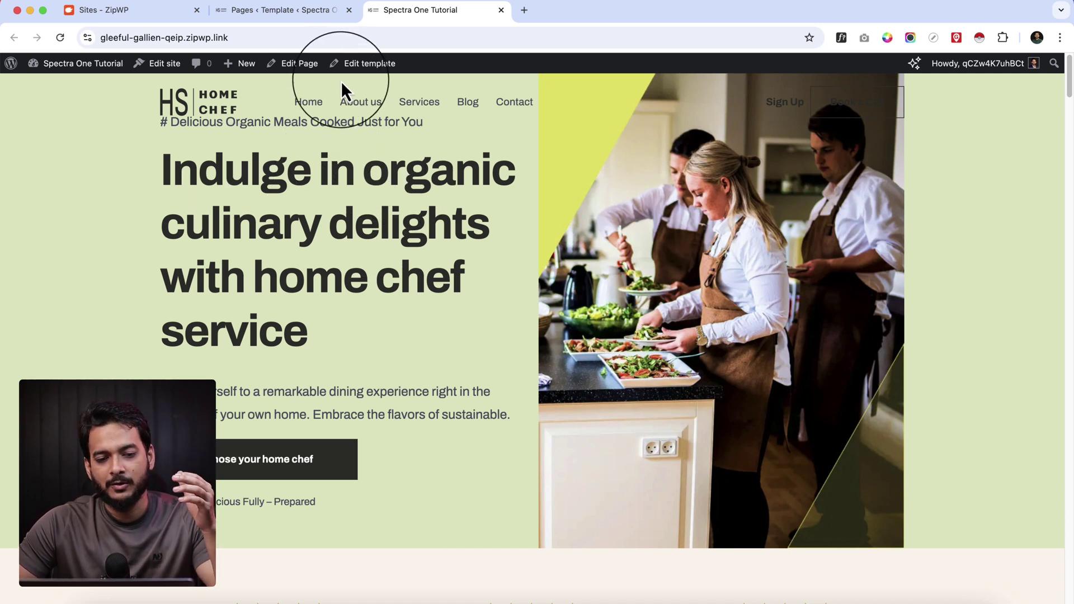
- Open the Home page's editor in a new tab placed before the live site tab
right_click(352, 69)
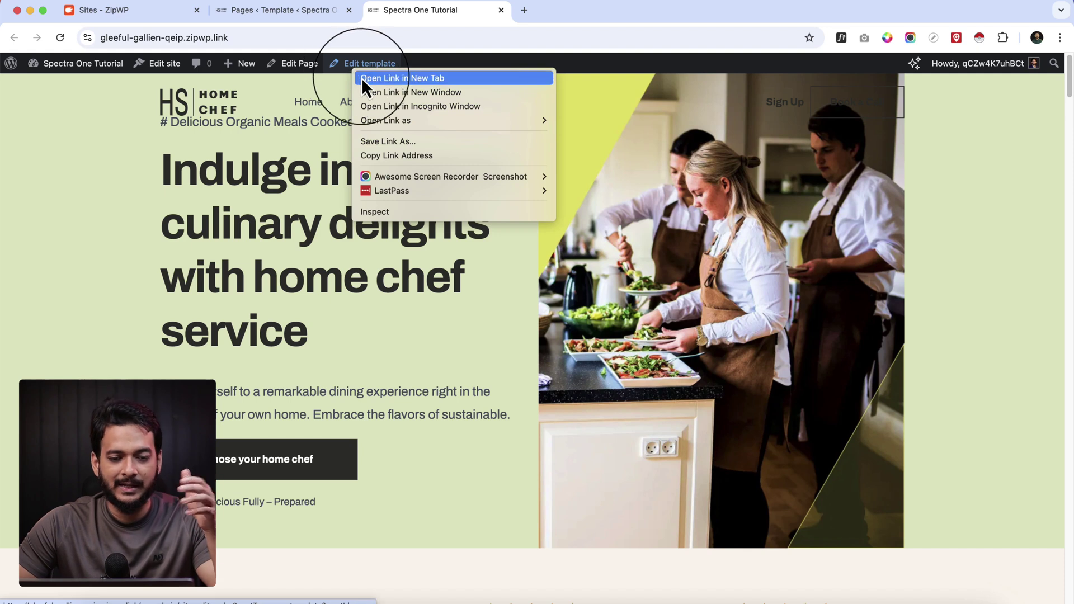
left_click(315, 146)
right_click(336, 73)
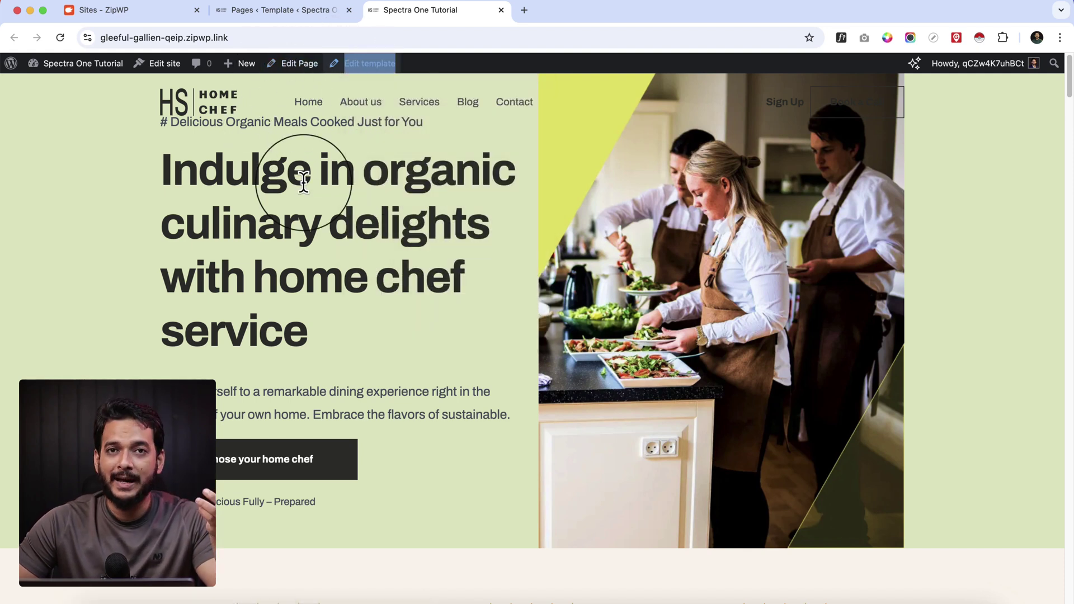
right_click(297, 66)
left_click(329, 77)
left_click_drag(566, 20, 449, 5)
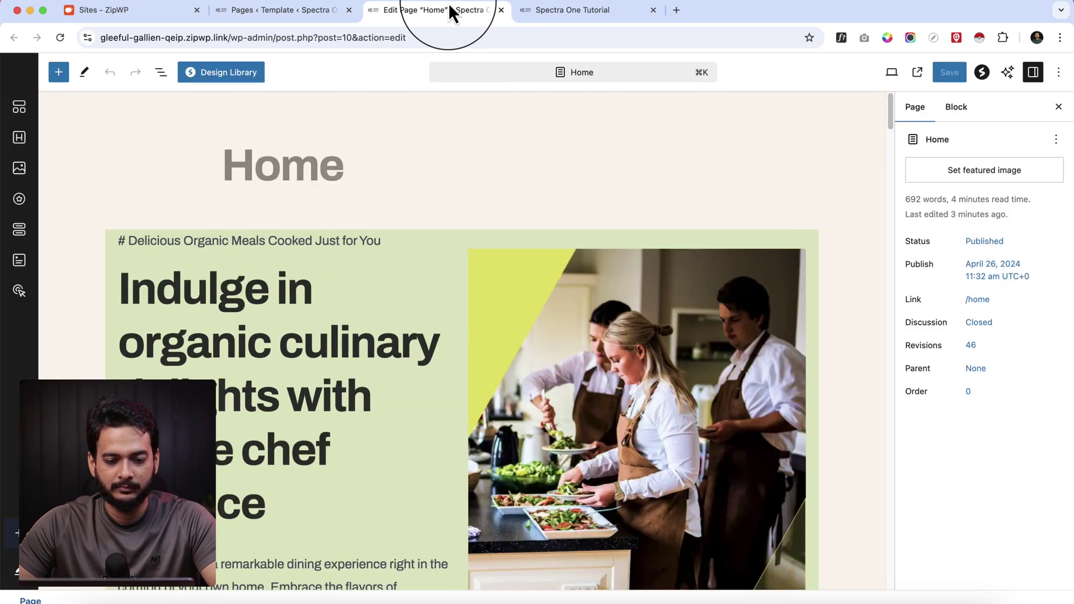
- Give the green hero Container 210 top padding, save the page, and return to the live tab
left_click(113, 247)
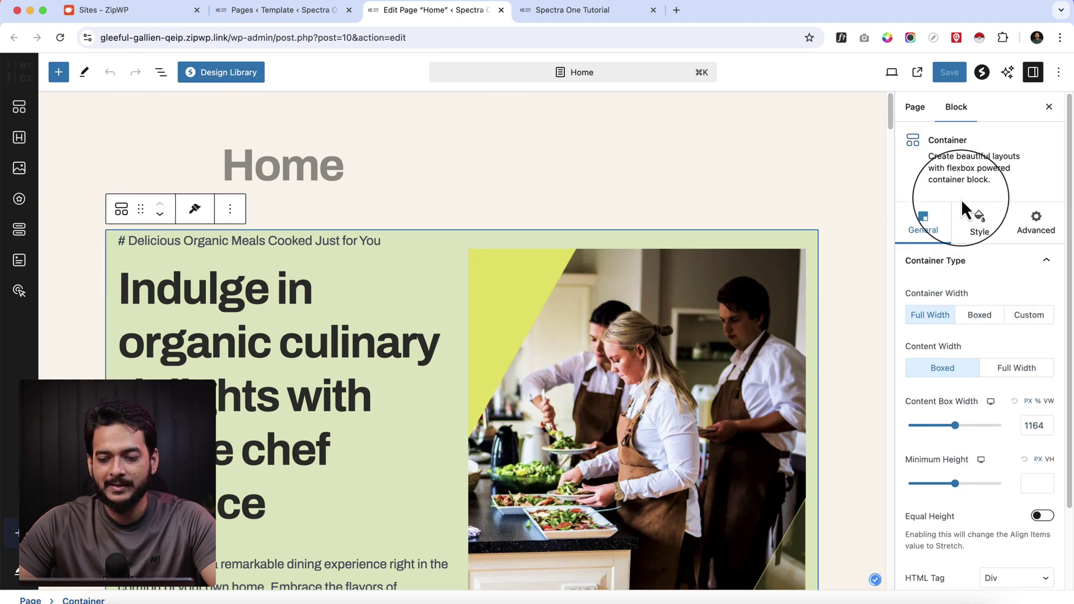
left_click(980, 230)
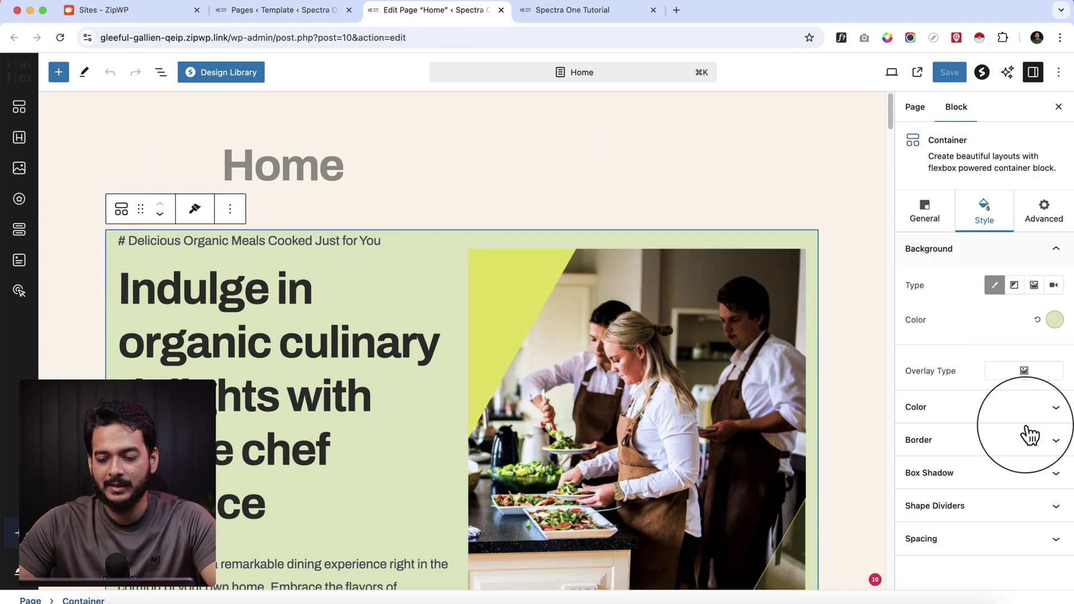
left_click(1035, 538)
left_click(161, 72)
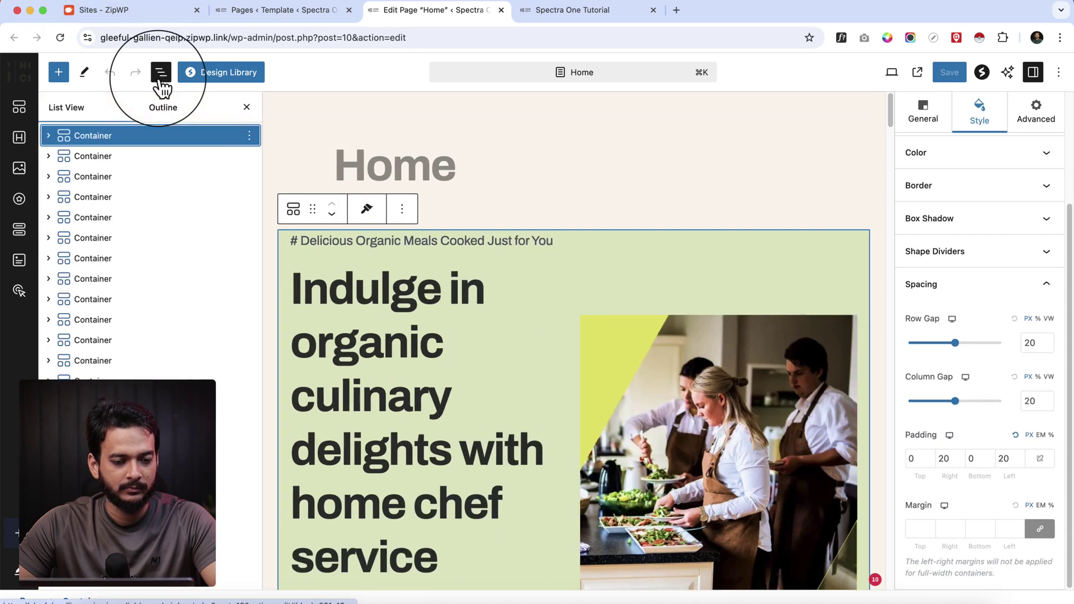
left_click(160, 72)
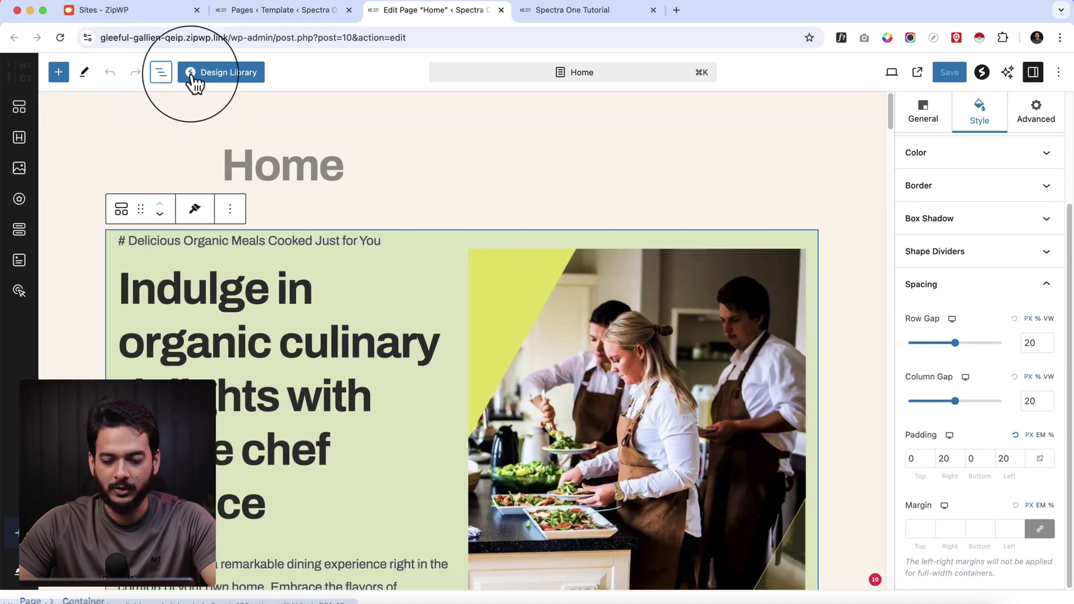
left_click(912, 458)
type("1")
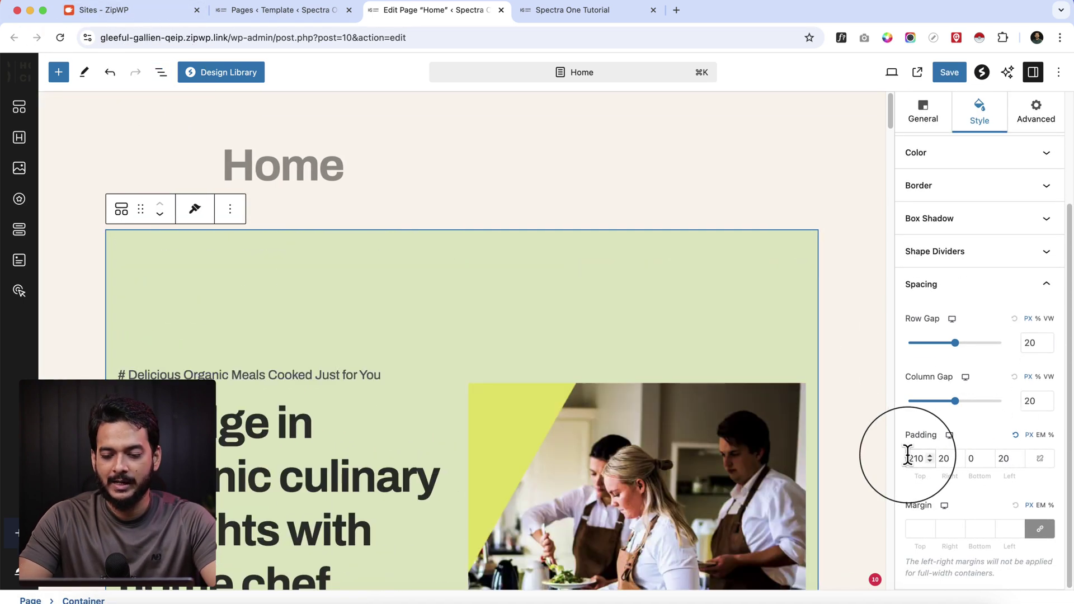
left_click(944, 78)
left_click(613, 10)
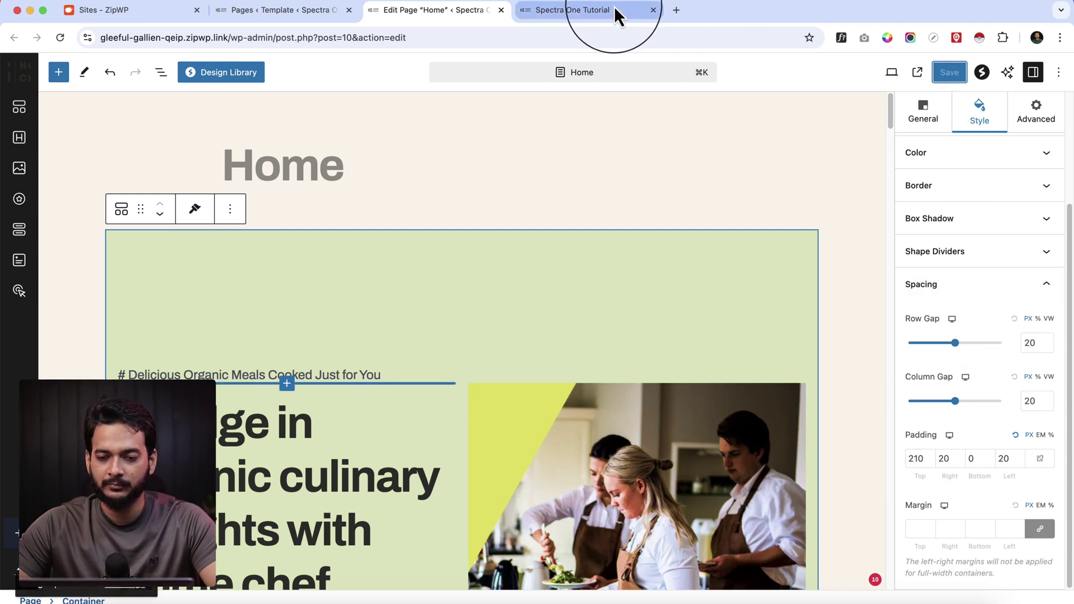
left_click(597, 39)
- Reload the live site to see the hero content clear of the transparent header
key("Return")
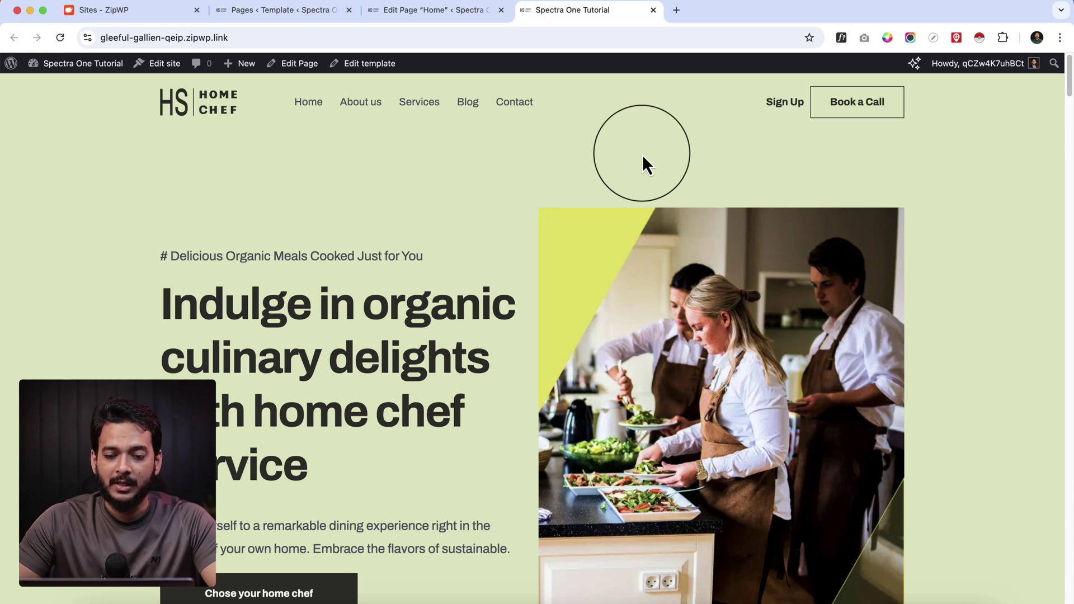
- Back in the Home page editor, set the hero container's top padding to 150
left_click(436, 10)
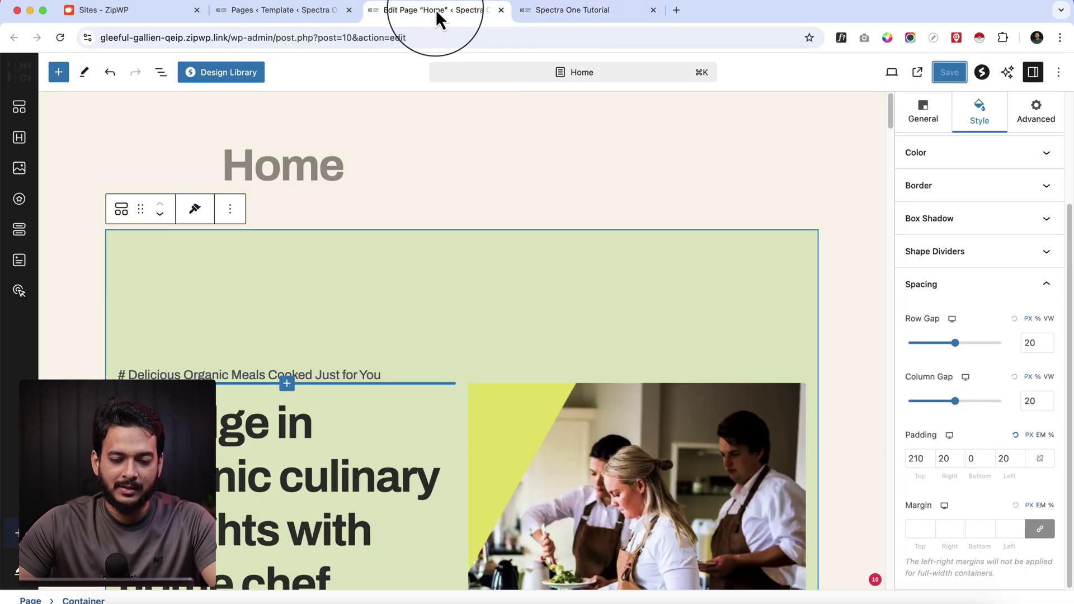
double_click(917, 458)
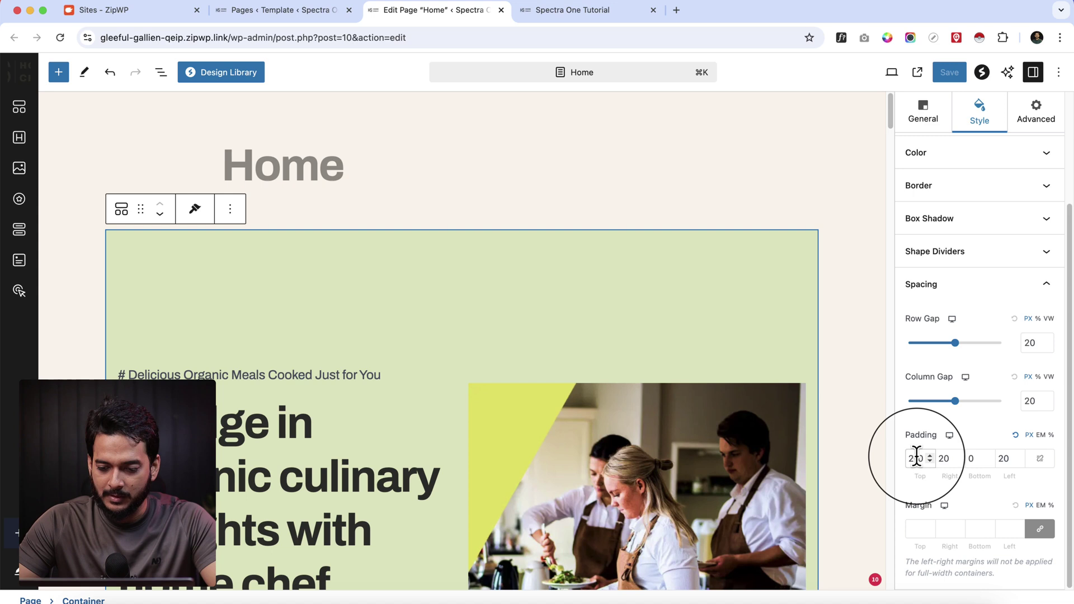
type("101")
key("Delete")
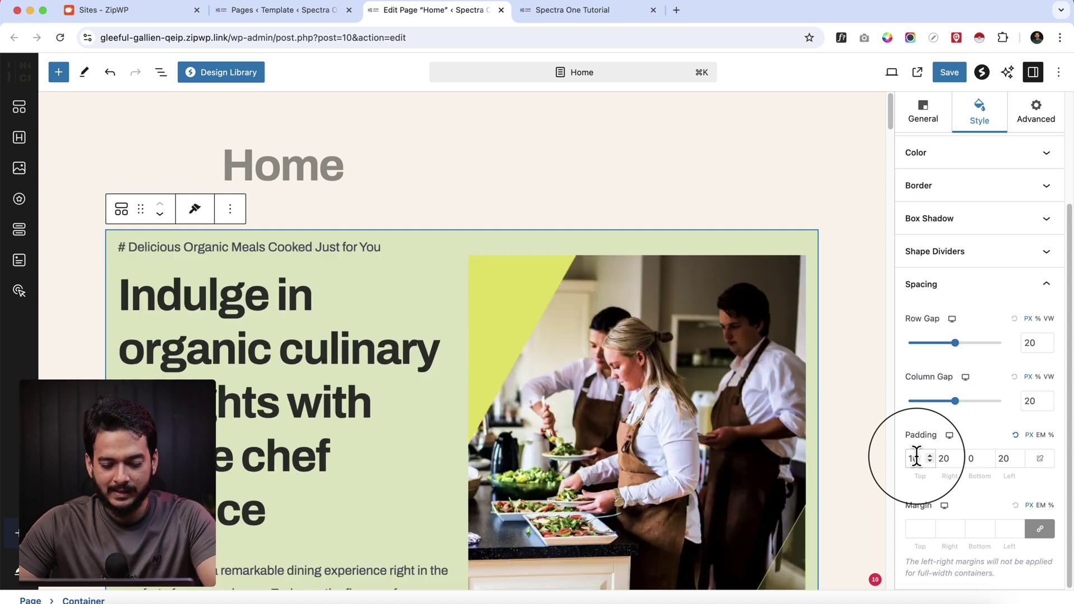
type("5")
key("BackSpace")
type("5")
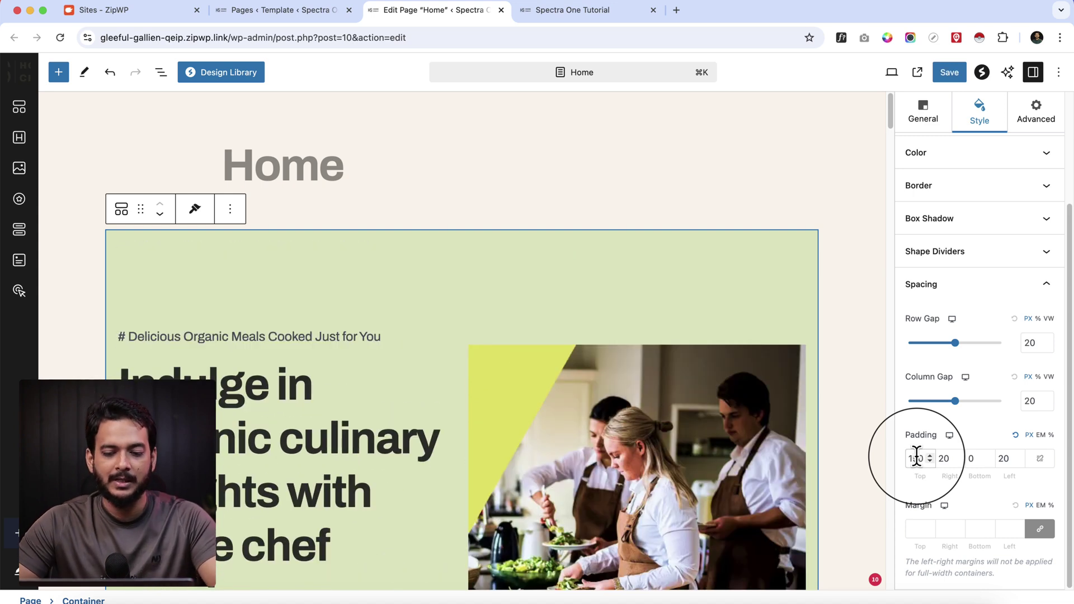
- Give the hero container a yellow background color, save the page, and return to the live site
scroll(971, 257, "up", 3)
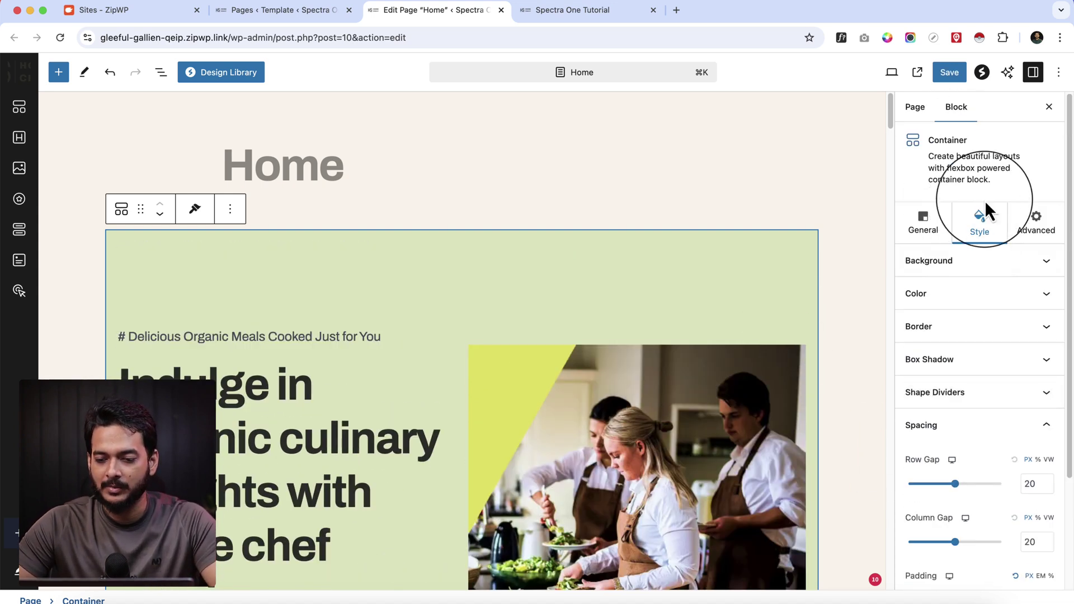
left_click(980, 260)
left_click(1055, 320)
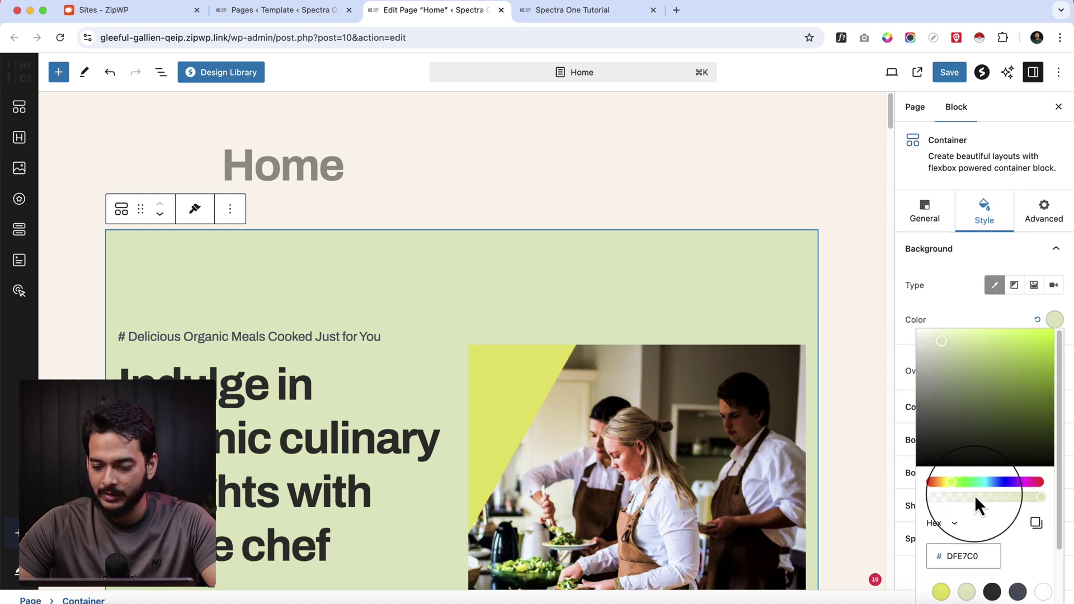
scroll(991, 505, "down", 3)
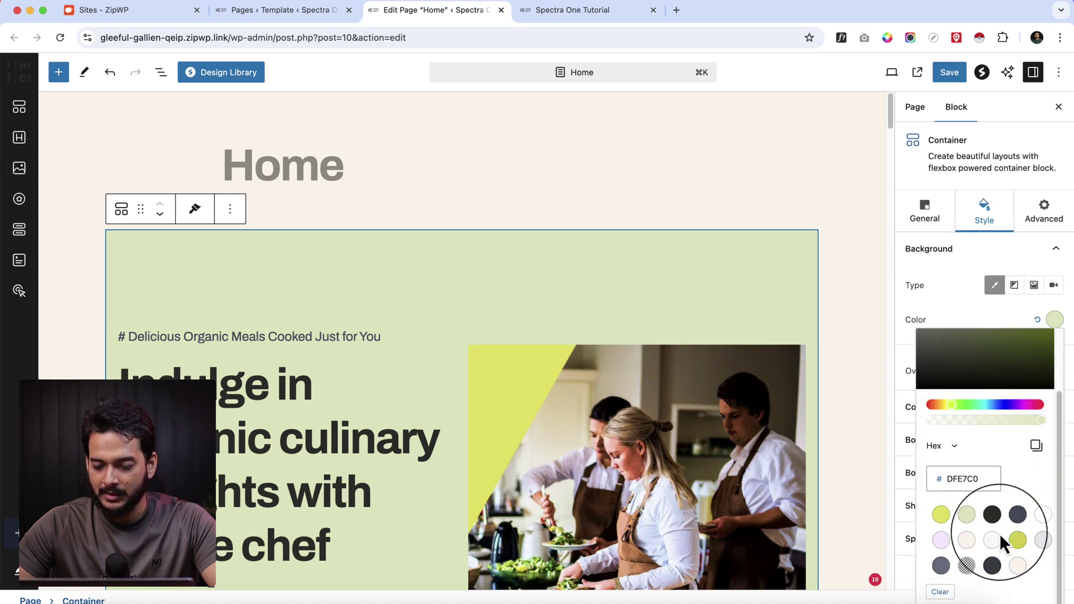
left_click(945, 512)
left_click(946, 71)
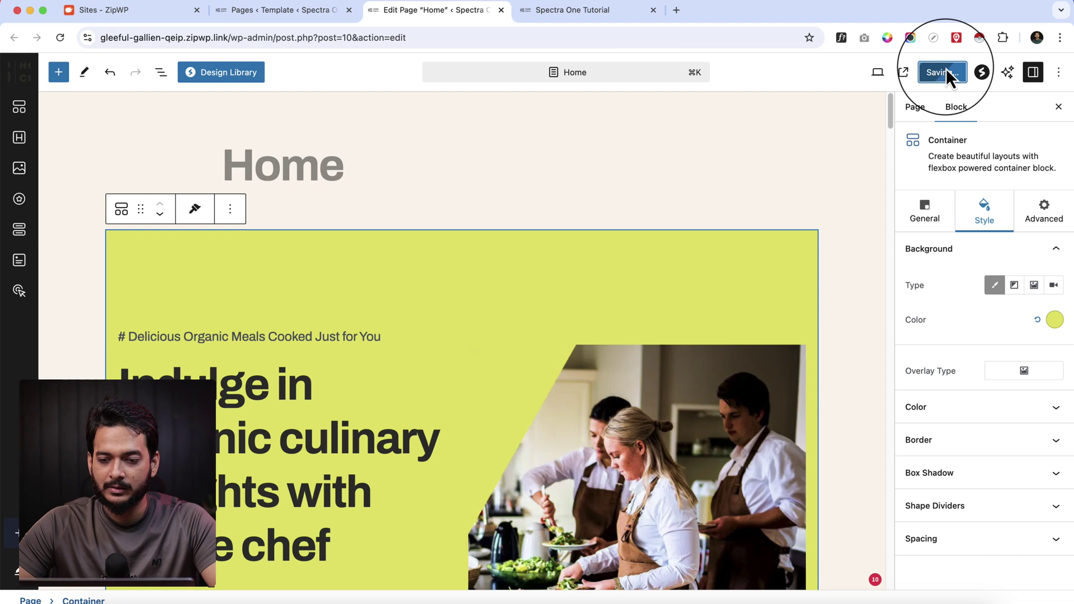
left_click(603, 12)
- Reload the live site to view the yellow hero under the transparent header
key("super+r")
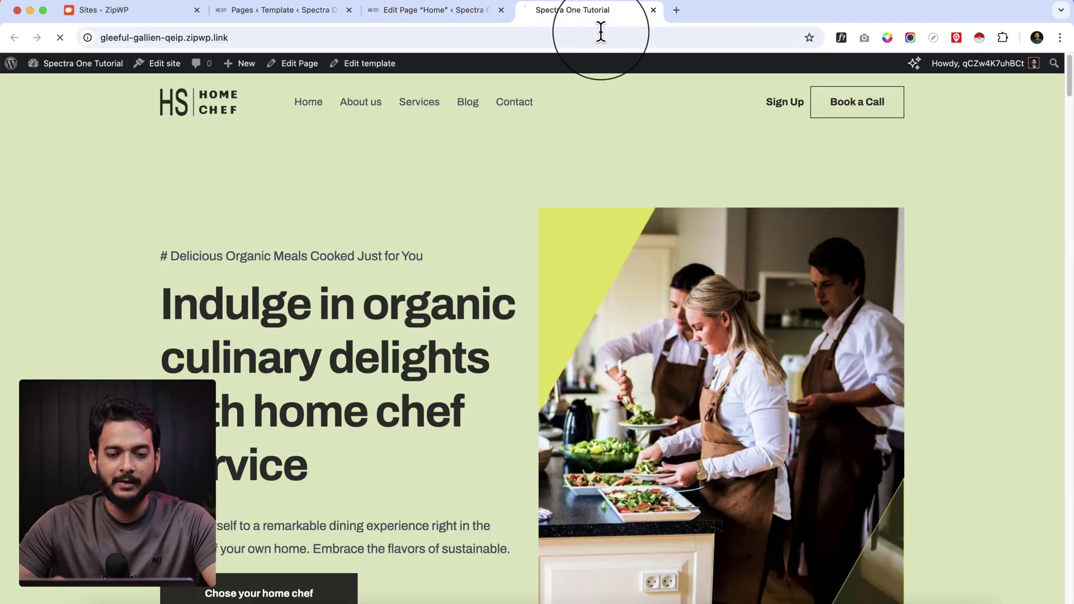